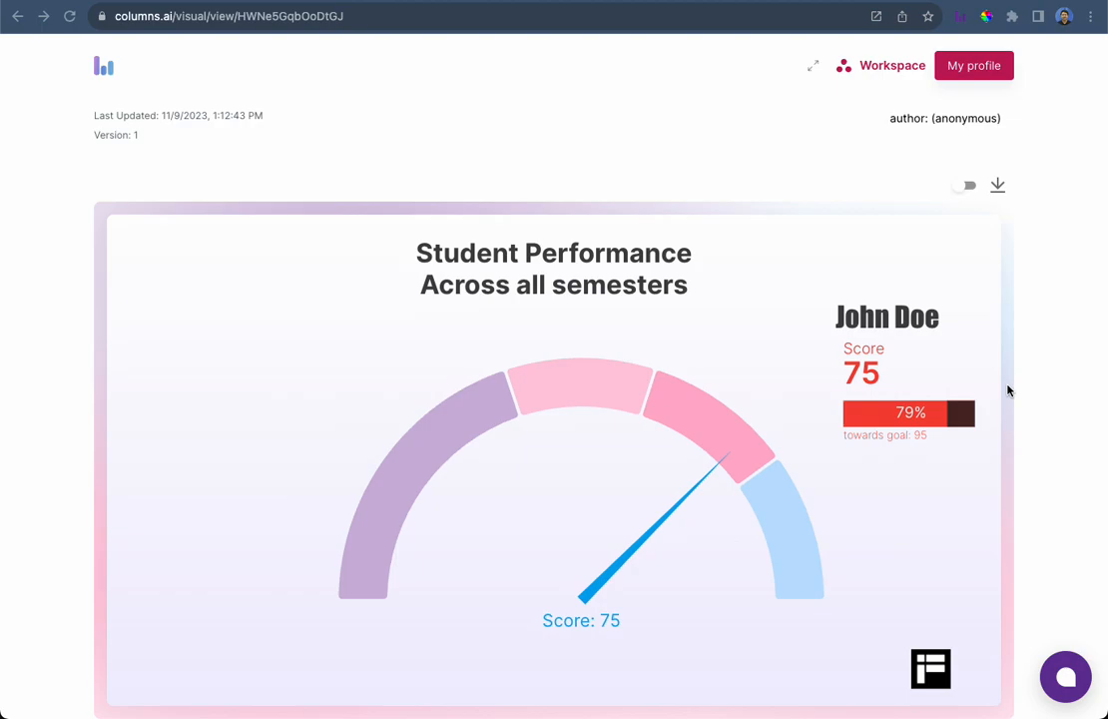
Switch to the student_scores Google Sheet and examine its Name, Semester and Score columns
scroll(1000, 390, "up", 1)
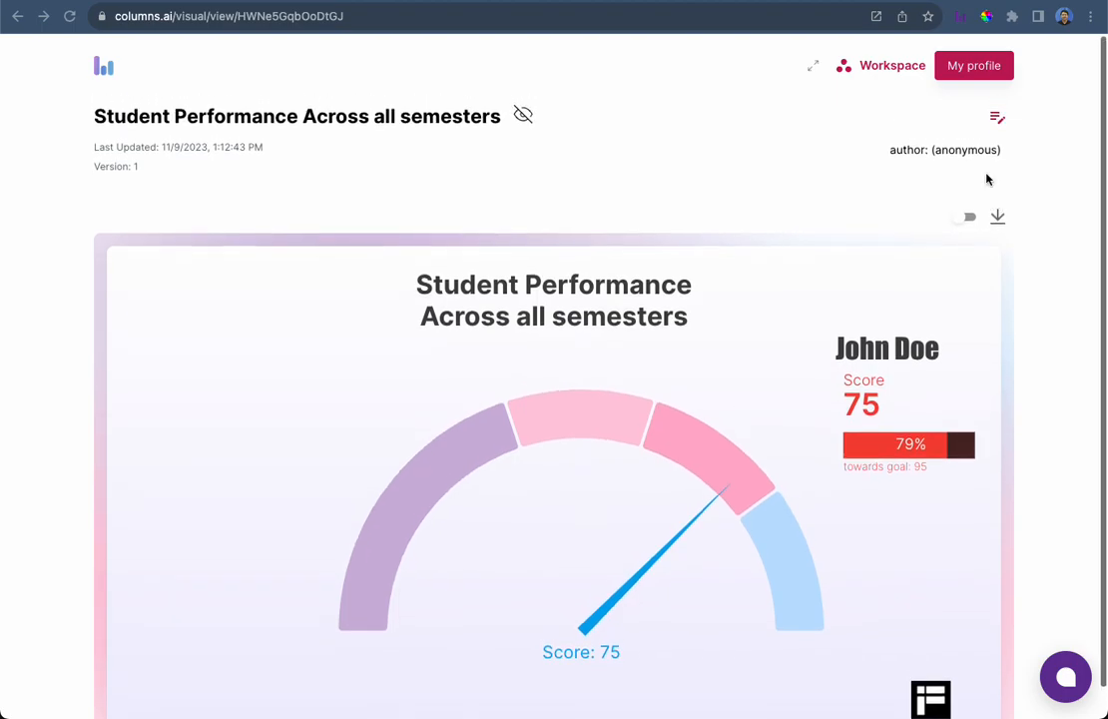
left_click(969, 1)
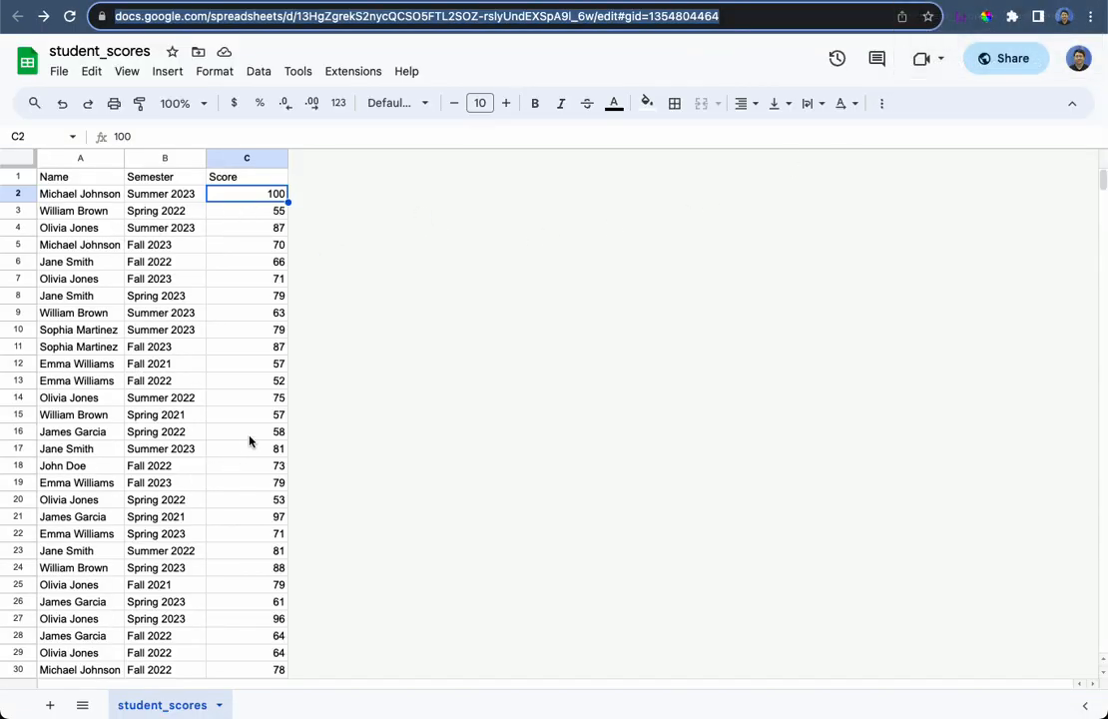
left_click(74, 180)
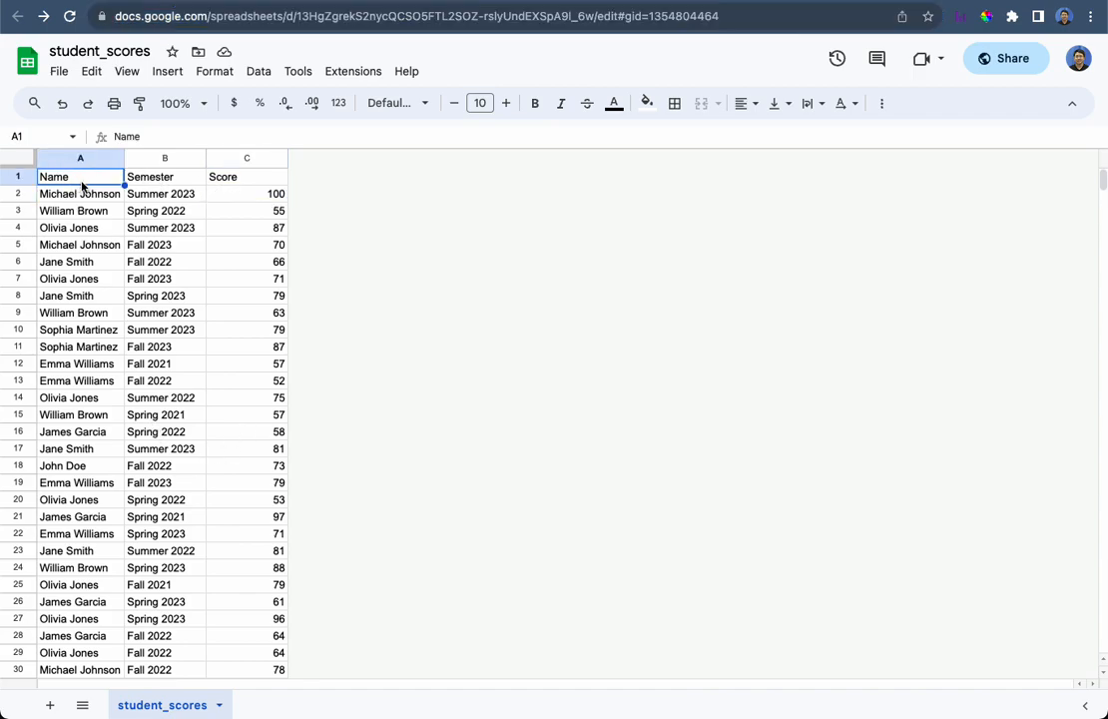
left_click(148, 174)
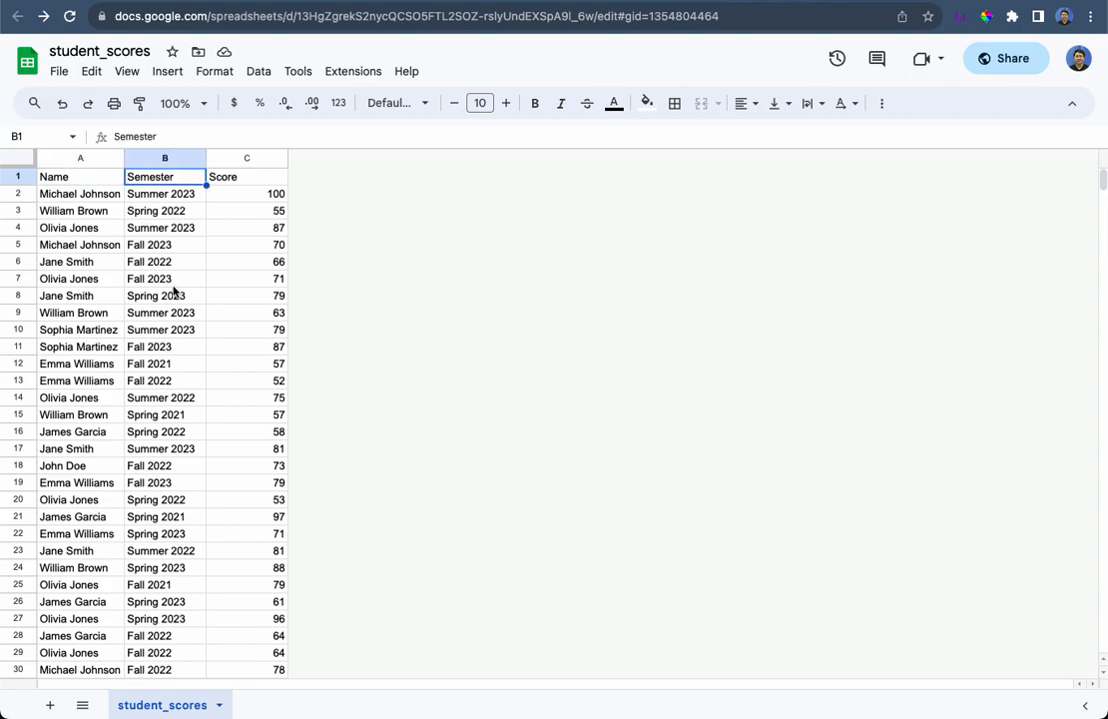
left_click(255, 178)
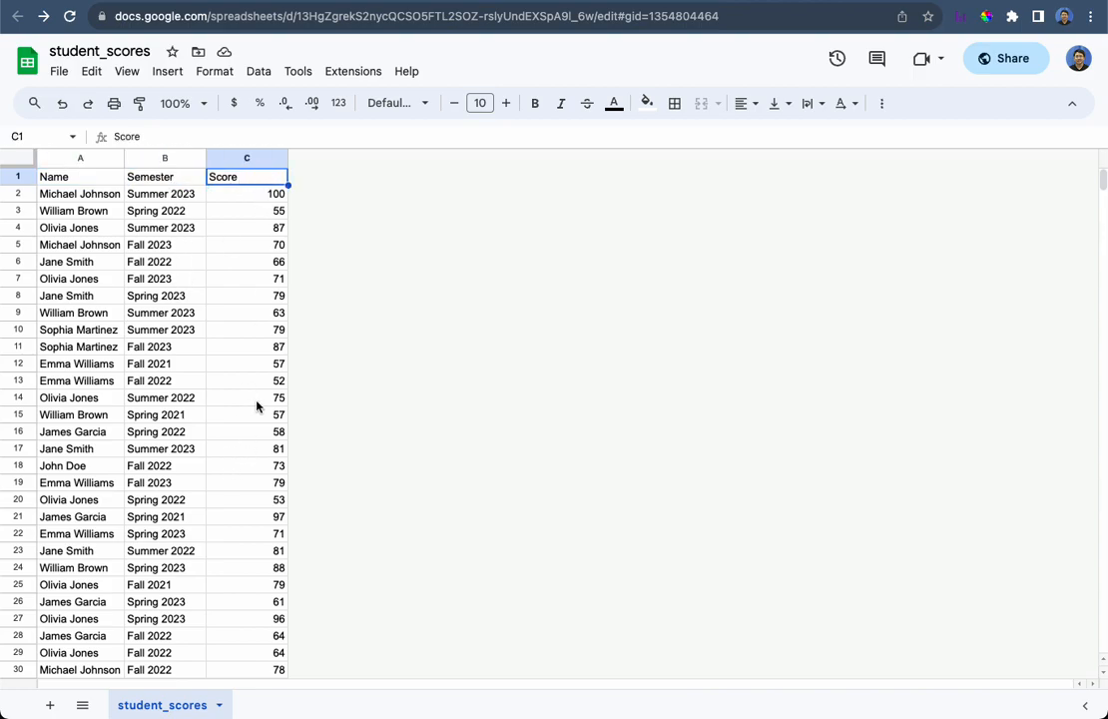
left_click(264, 202)
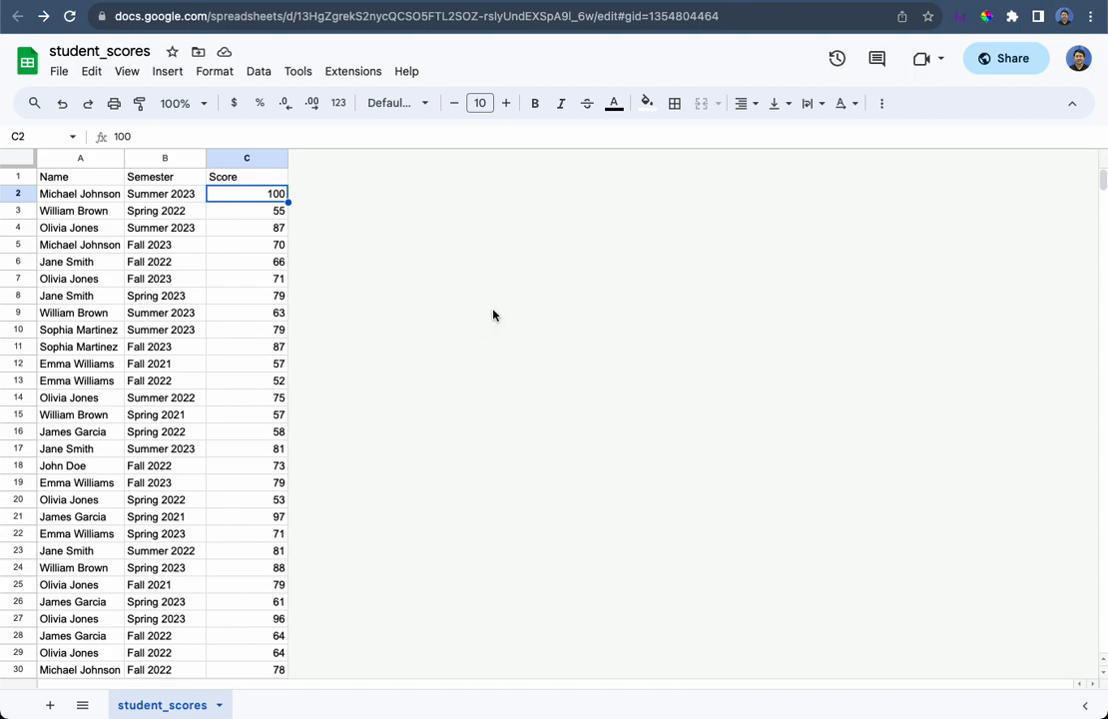
Return to Columns and create a new story from scratch in the workspace, loading the student_scores dataset
left_click(996, 3)
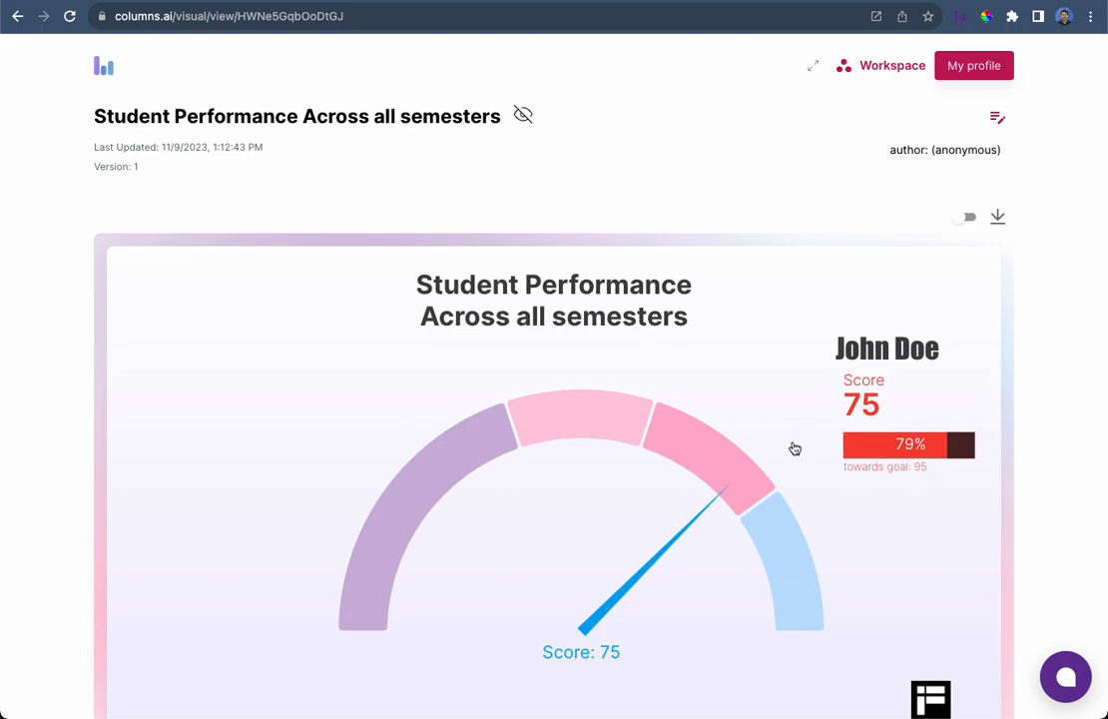
scroll(771, 214, "up", 1)
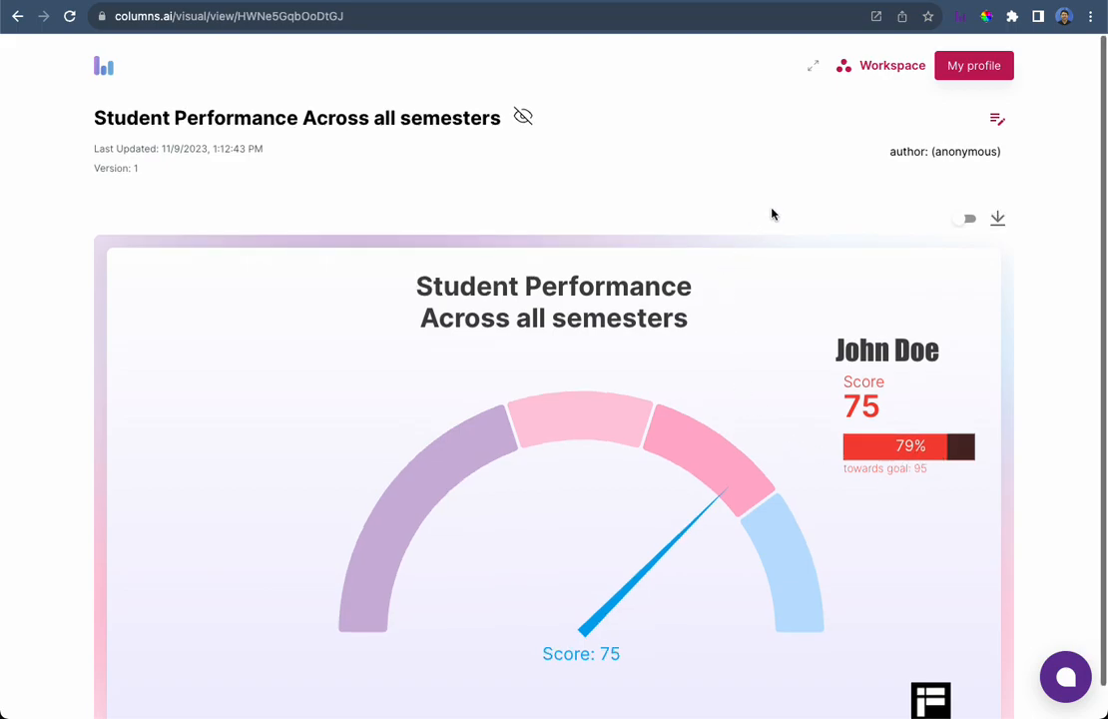
left_click(897, 80)
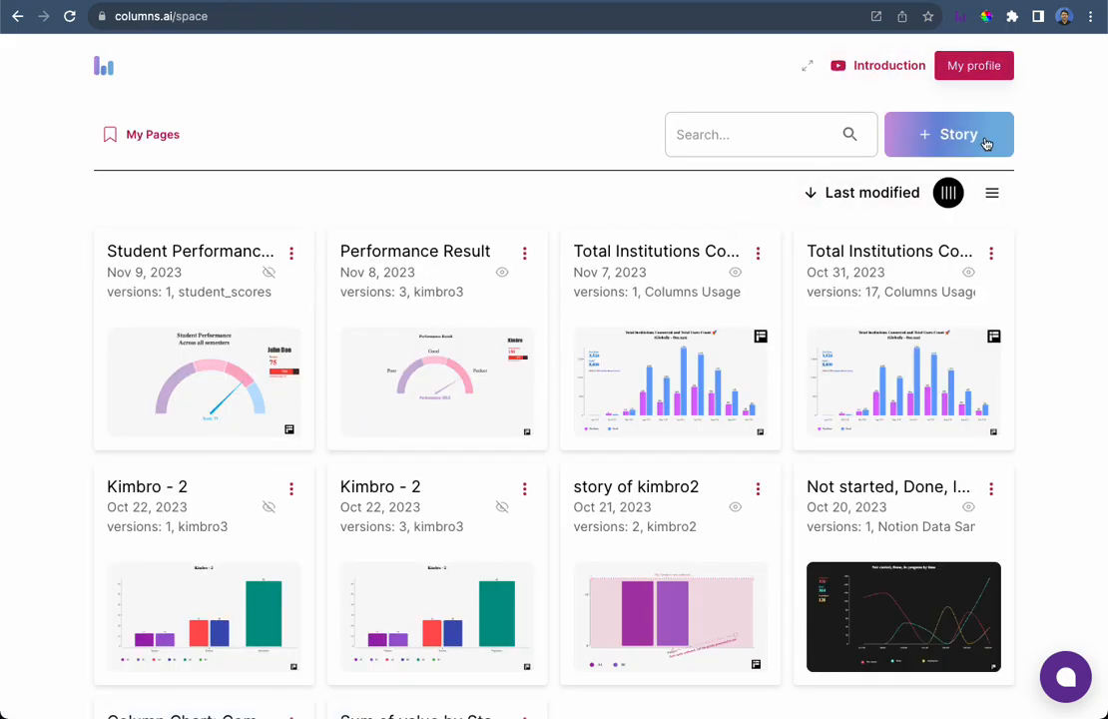
left_click(948, 145)
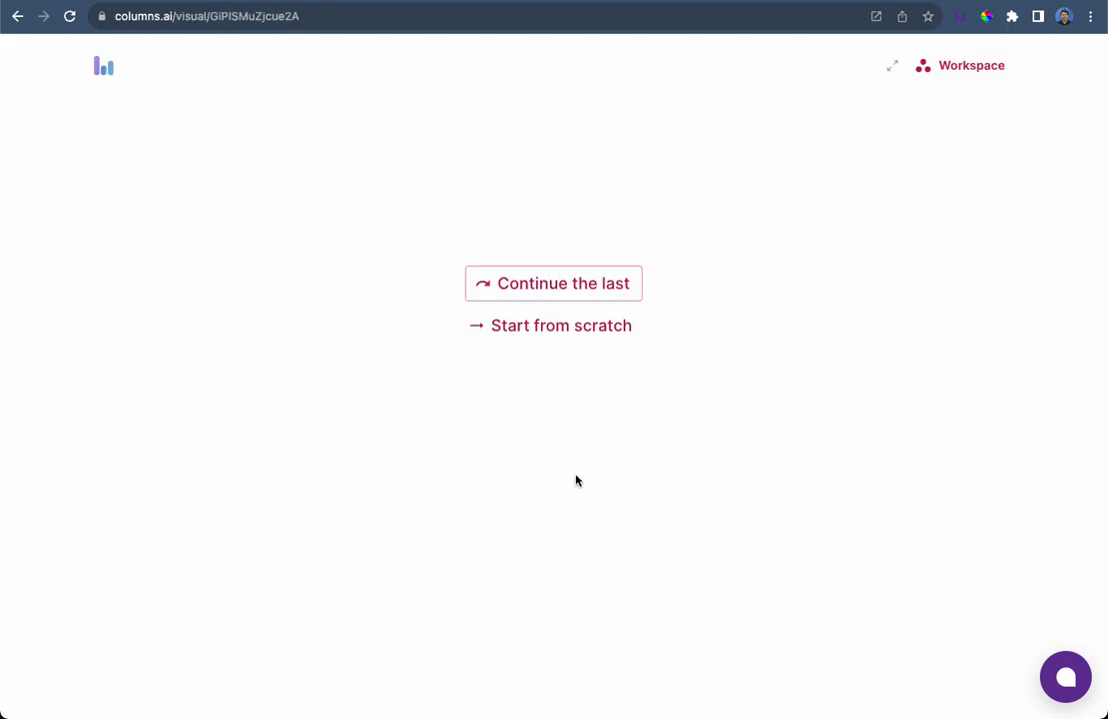
left_click(568, 338)
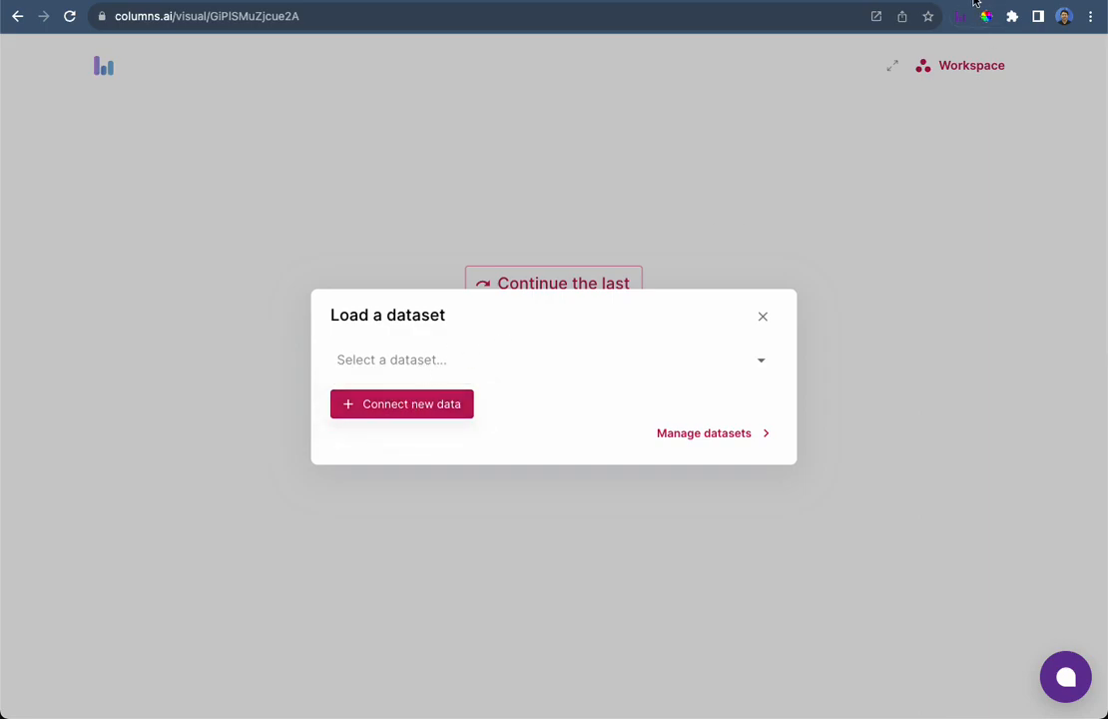
left_click(398, 361)
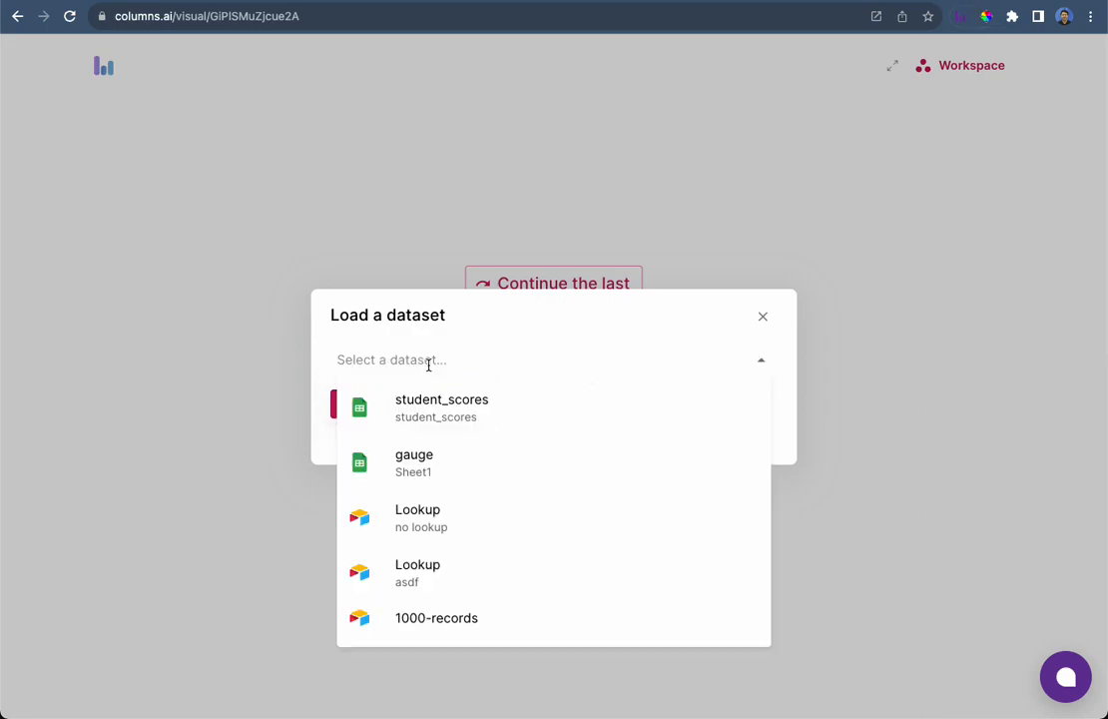
left_click(440, 413)
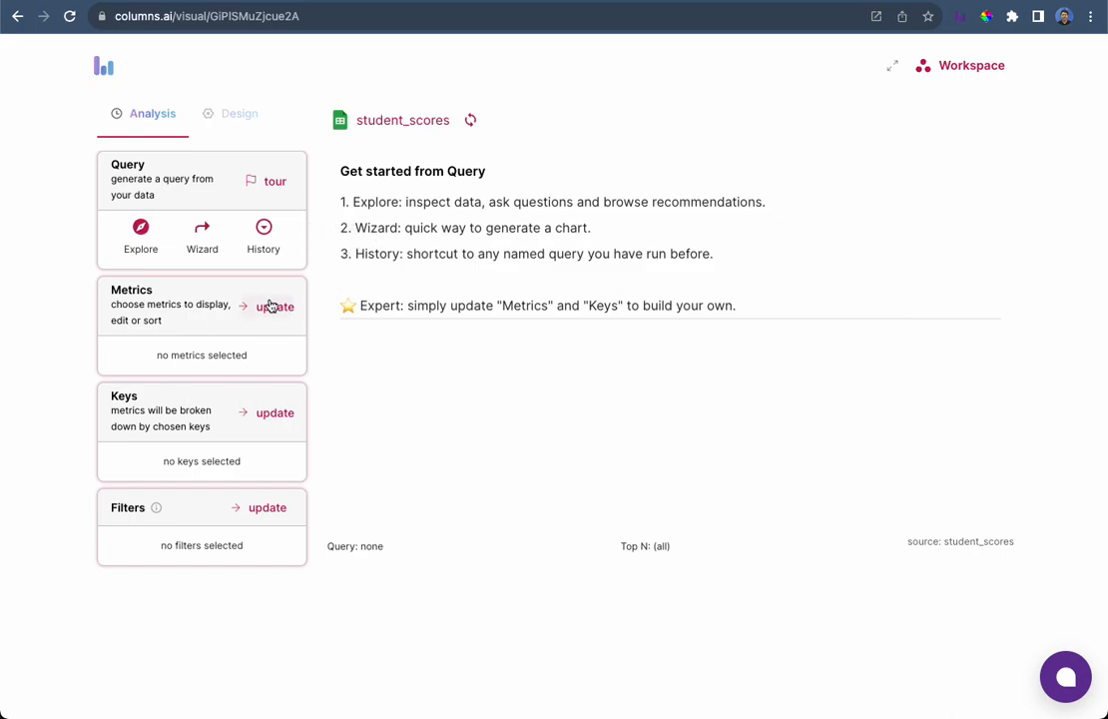
Run the history query for the sum of Score by Semester in a column chart and remove its Semester key
left_click(264, 229)
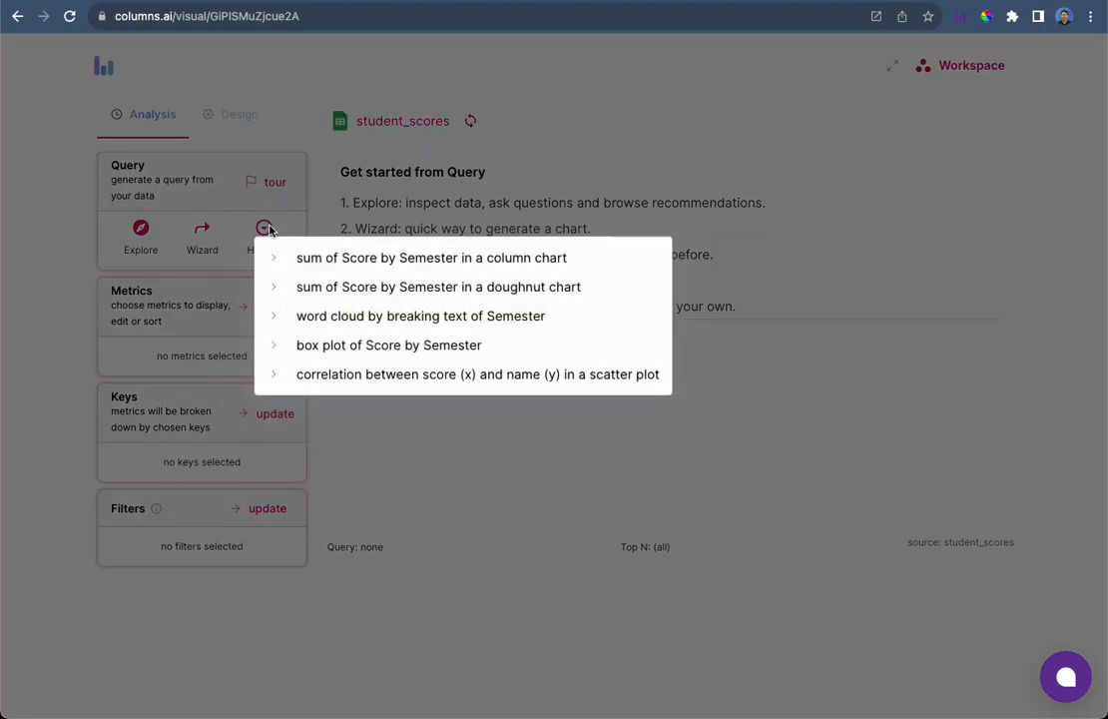
left_click(493, 258)
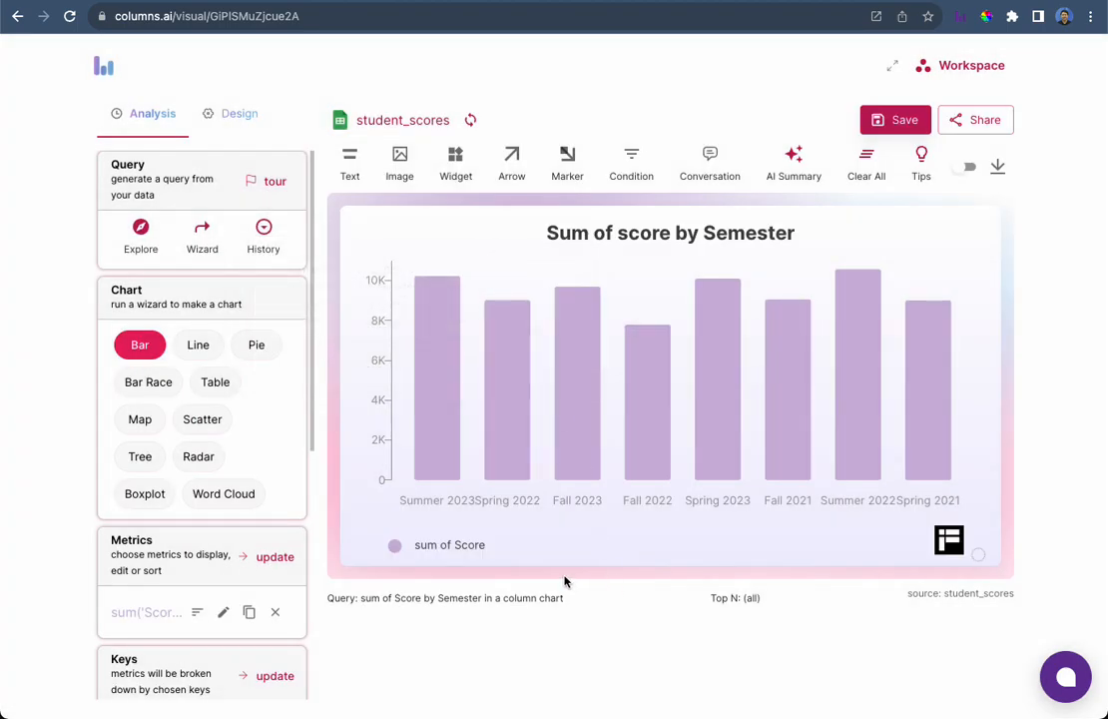
scroll(169, 539, "down", 2)
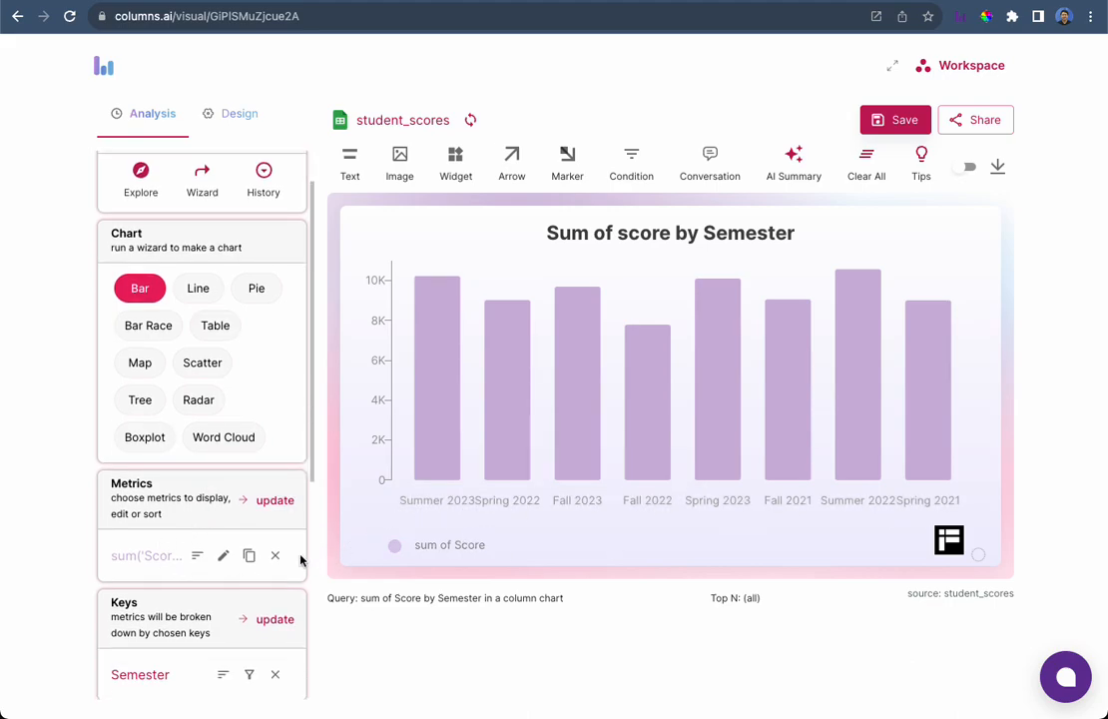
scroll(279, 552, "down", 4)
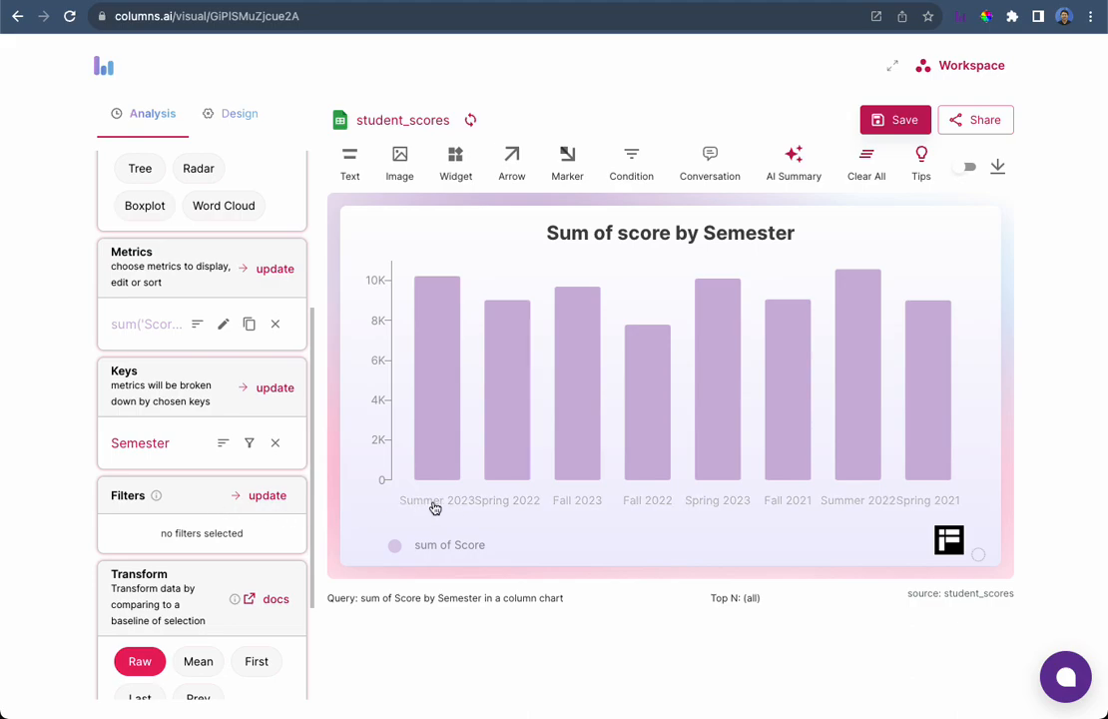
mouse_move(440, 506)
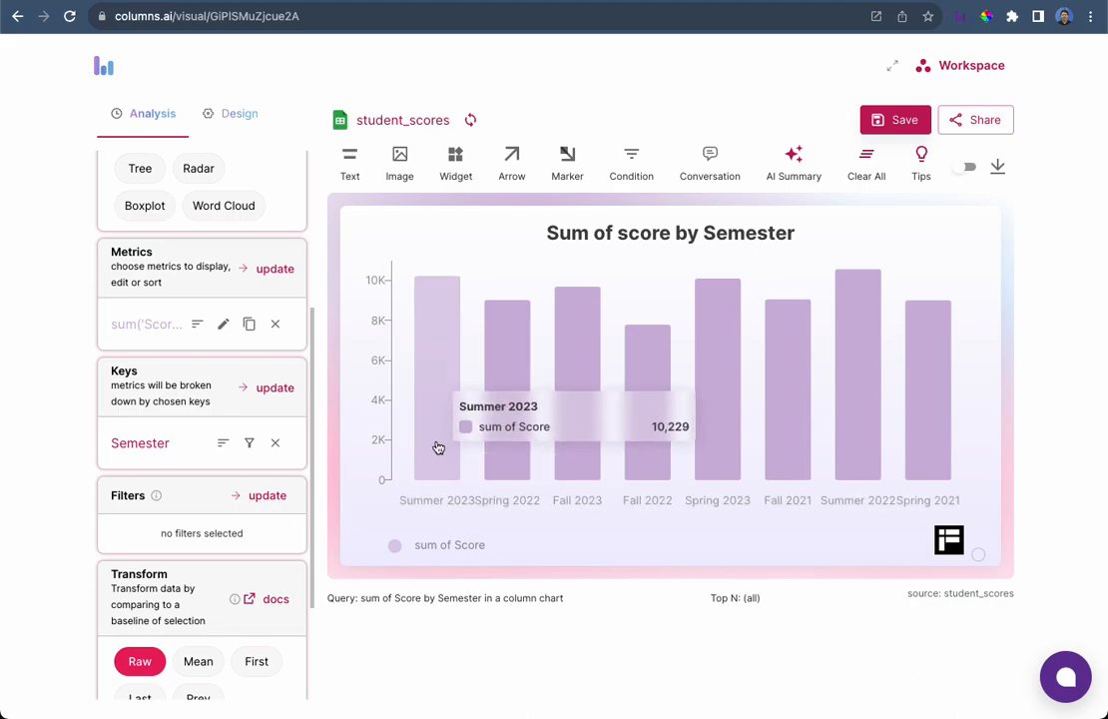
left_click(275, 442)
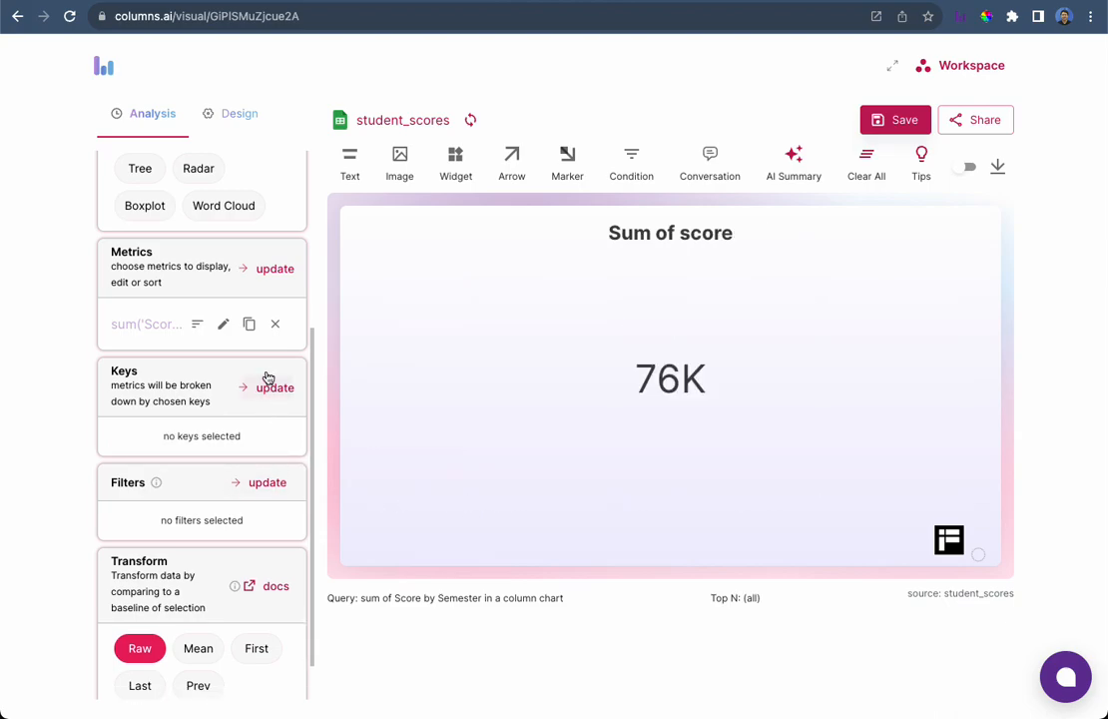
Change the Score metric's aggregation to AVG
left_click(222, 324)
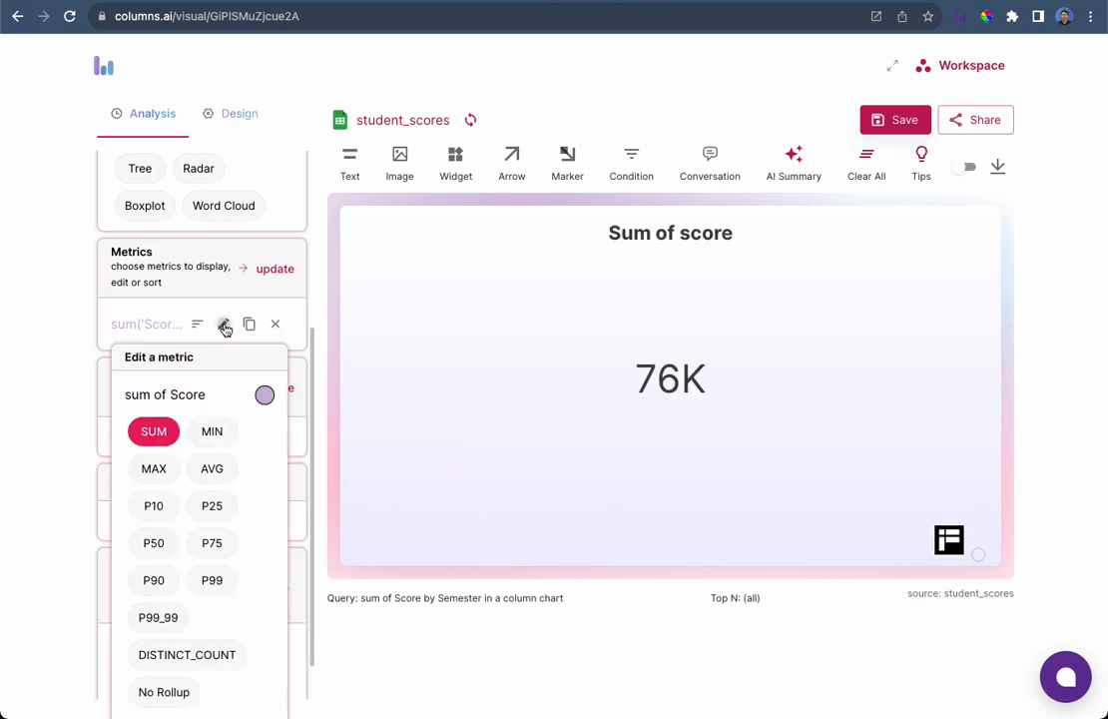
left_click(216, 478)
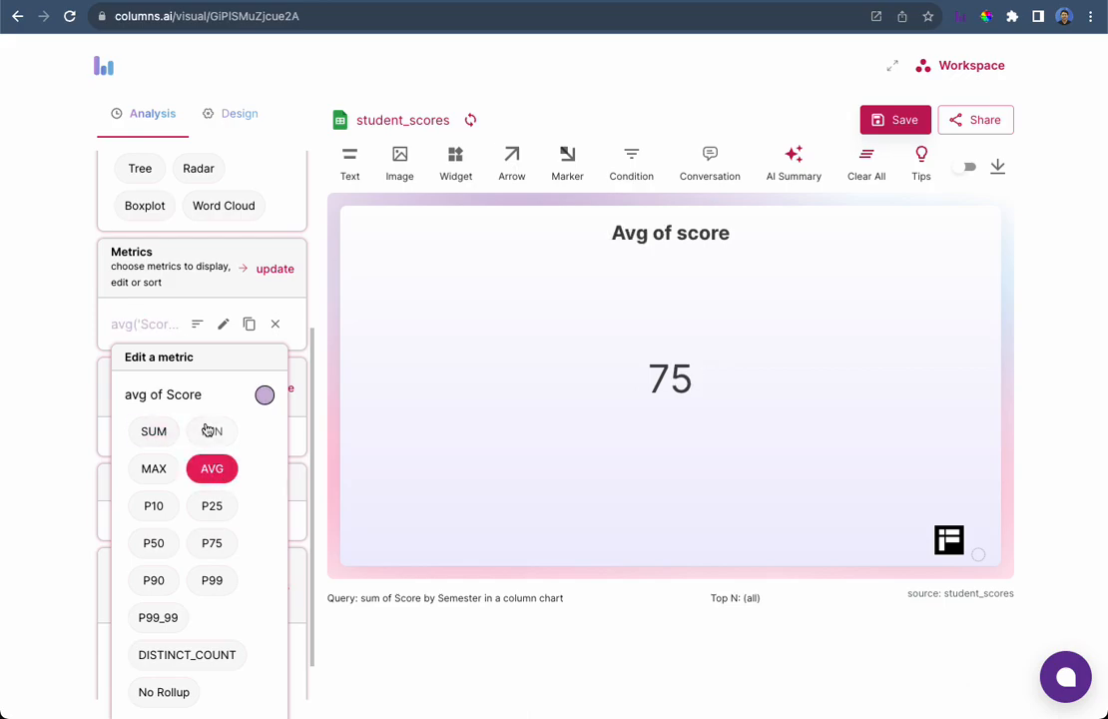
left_click(101, 346)
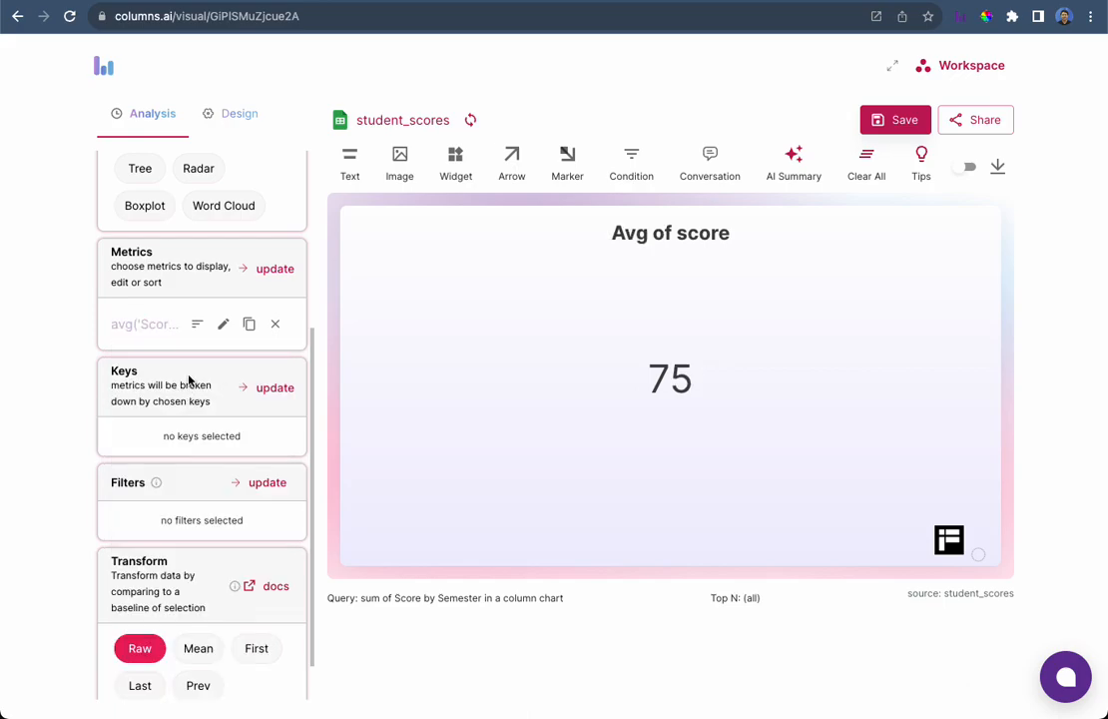
Rename the average metric as Score
left_click(223, 324)
left_click(165, 397)
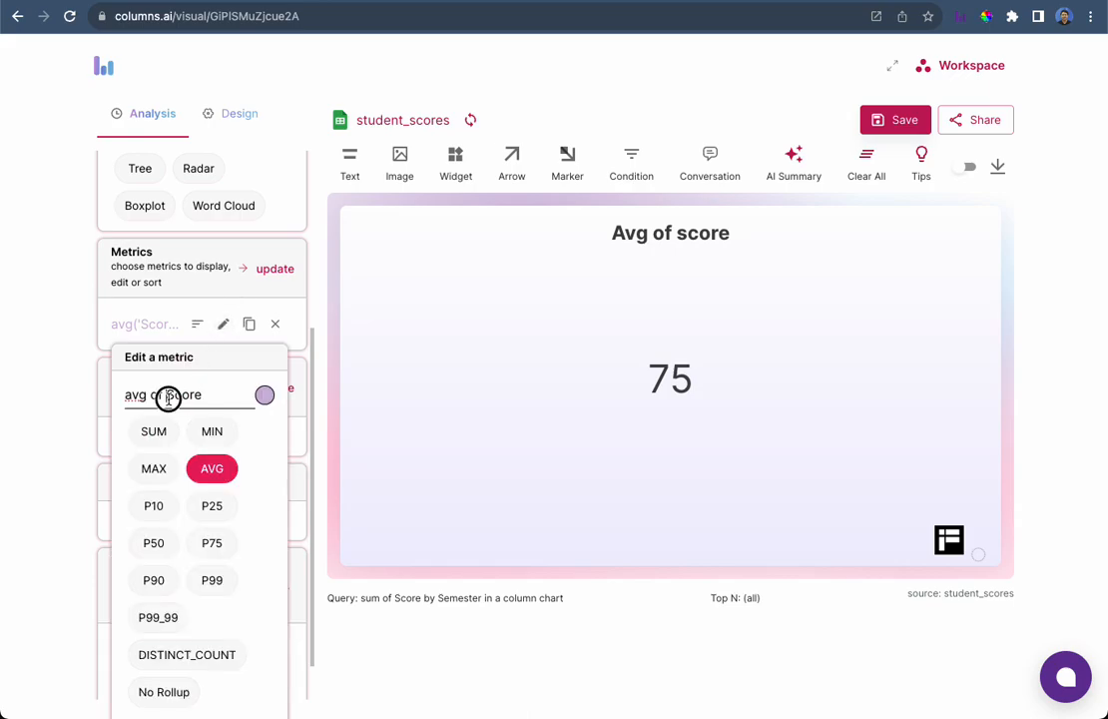
key("shift+Home")
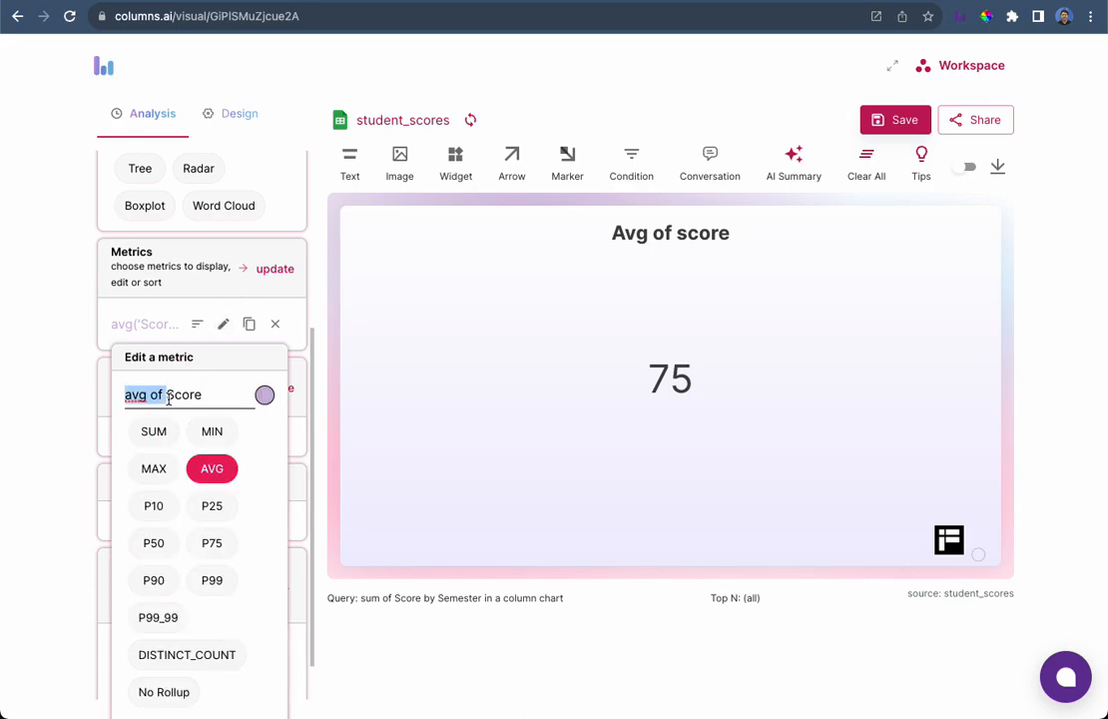
key("BackSpace")
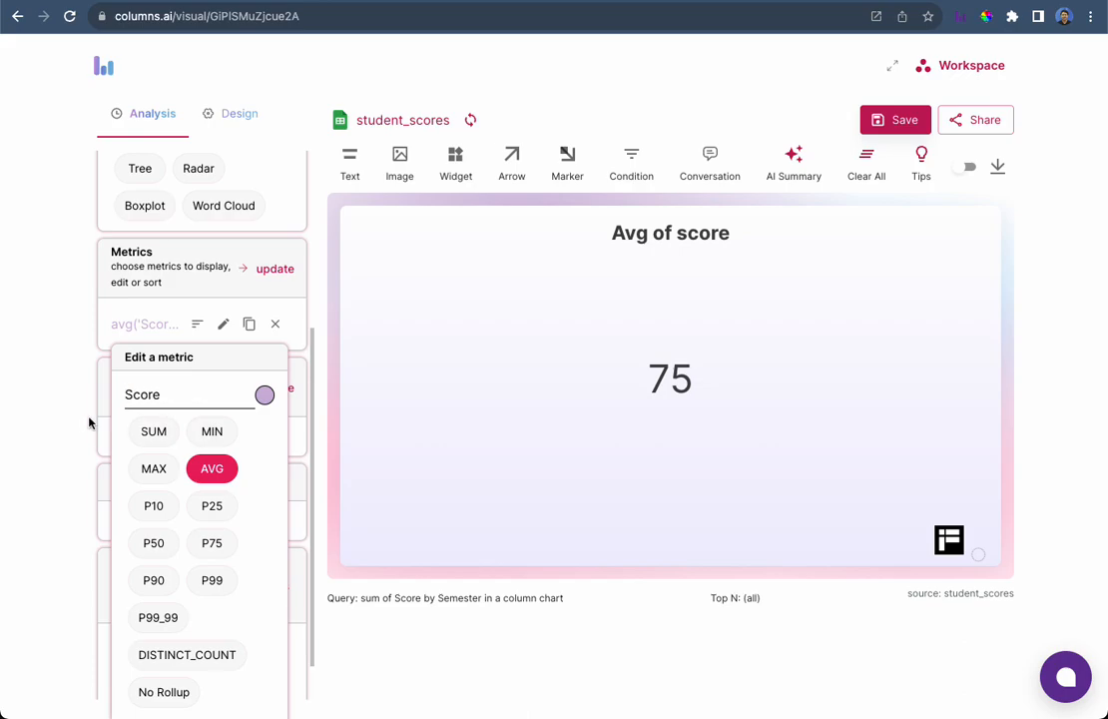
key("Return")
left_click(714, 410)
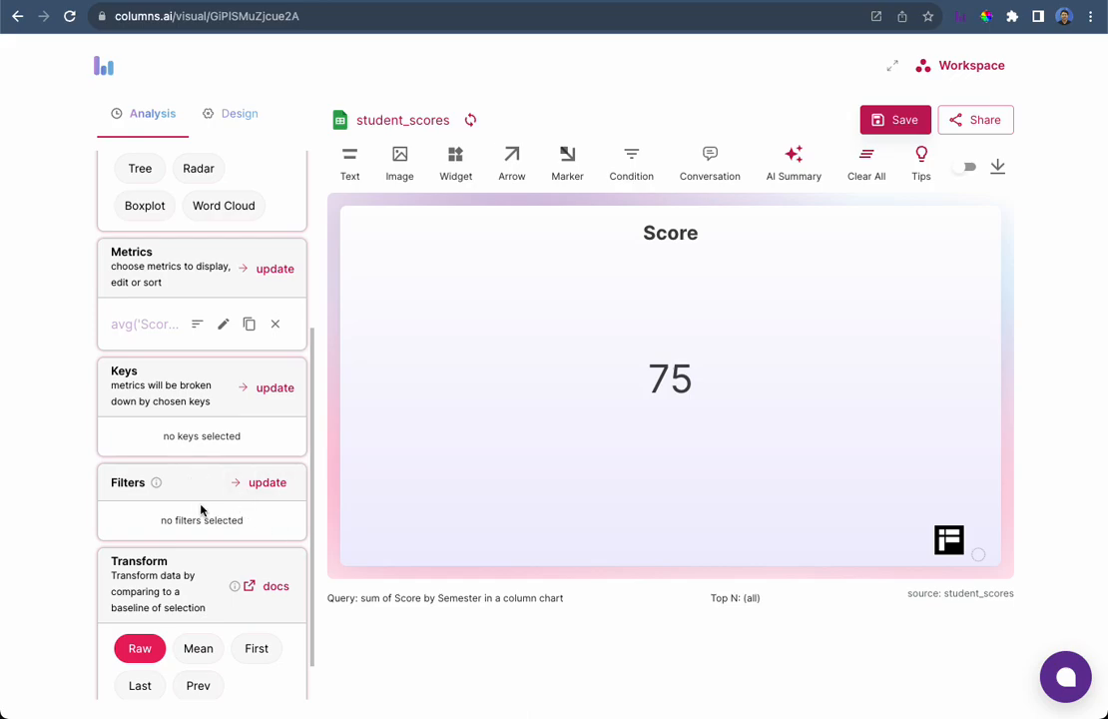
Add a filter on name with the equals rule, set to the last student in the suggestions, and apply it
left_click(264, 485)
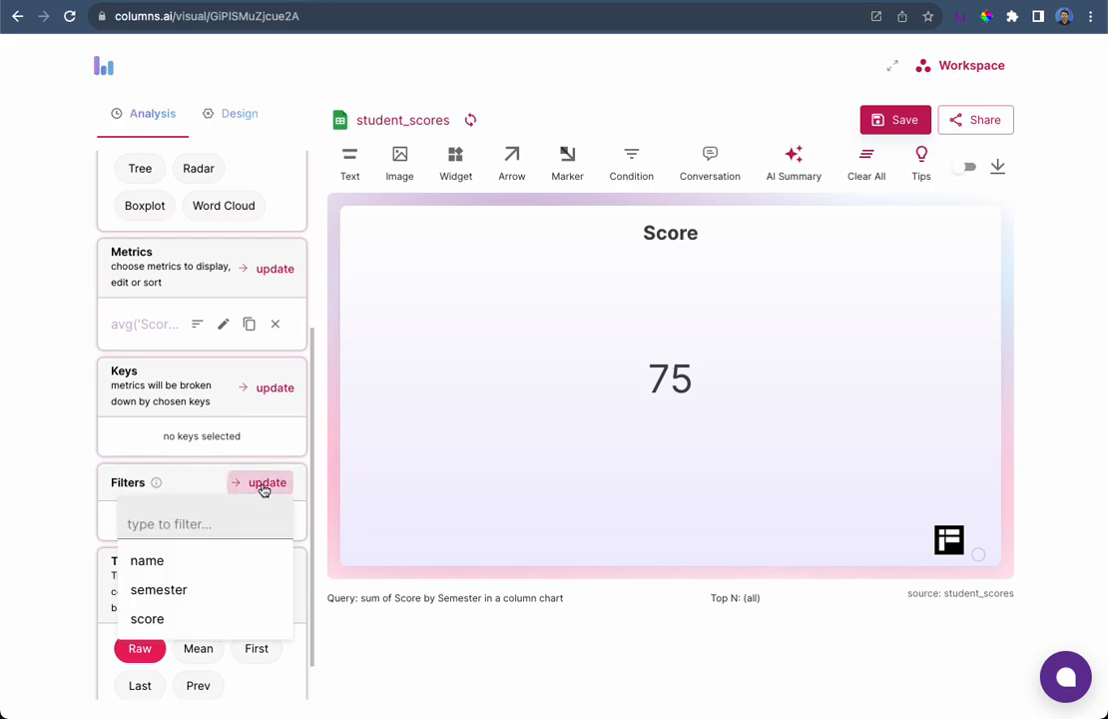
left_click(196, 565)
left_click(249, 527)
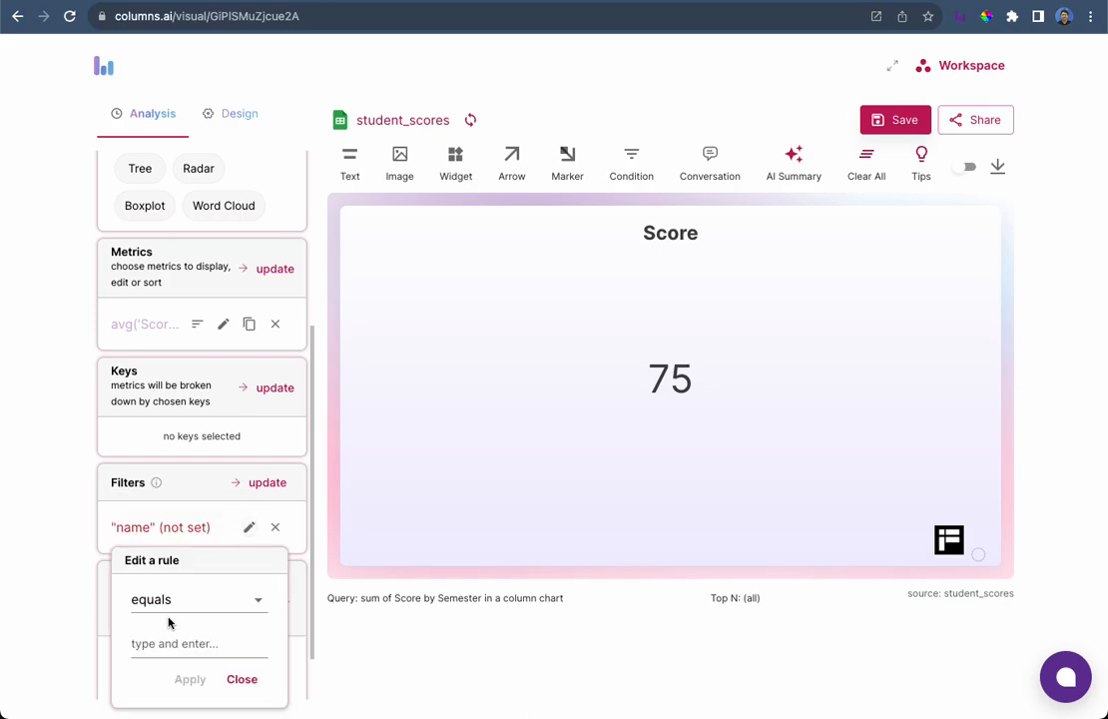
left_click(186, 643)
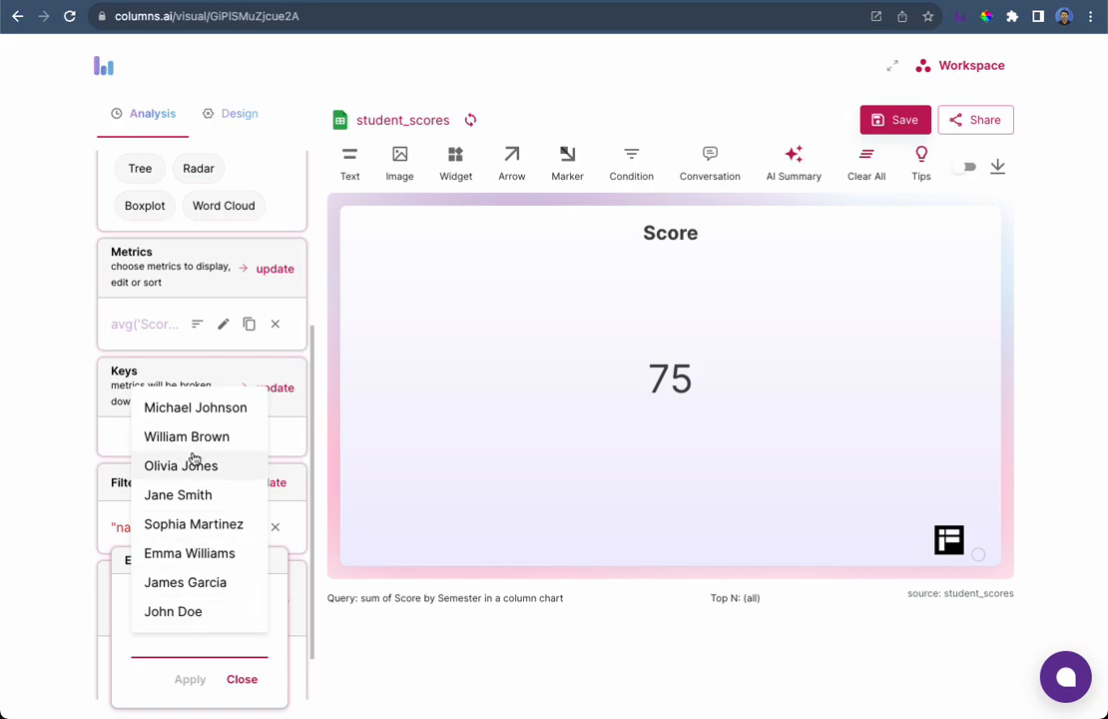
left_click(173, 613)
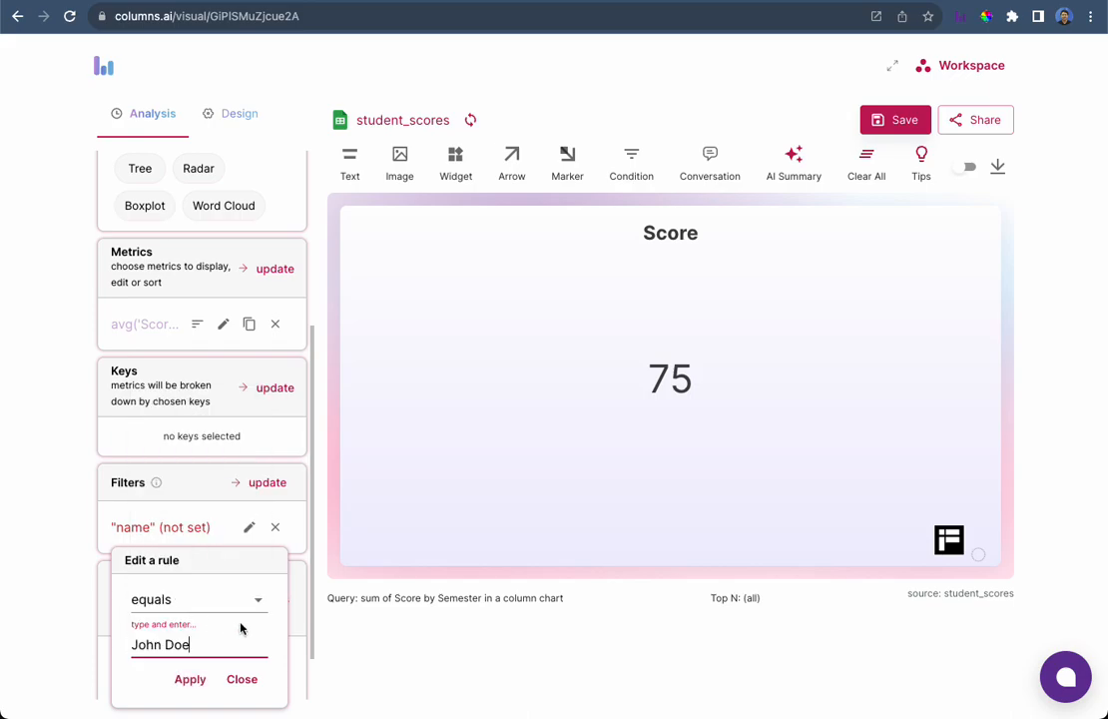
left_click(191, 681)
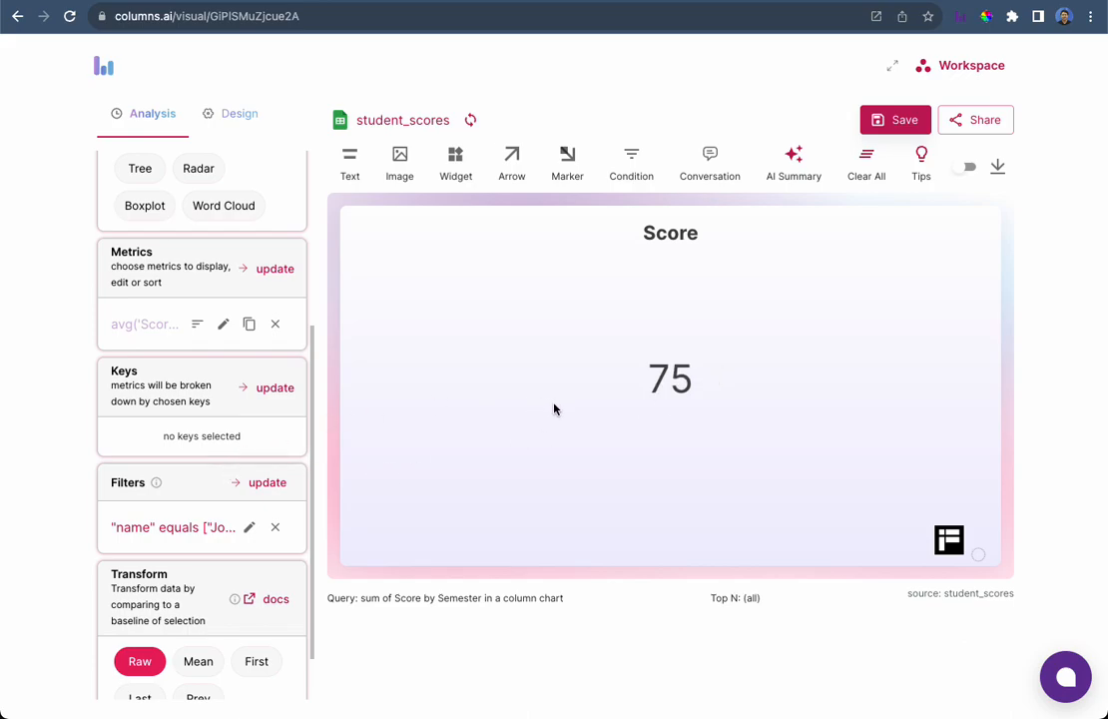
Inspect the design settings of the chart title and logo, and open those of the large score number
left_click(677, 388)
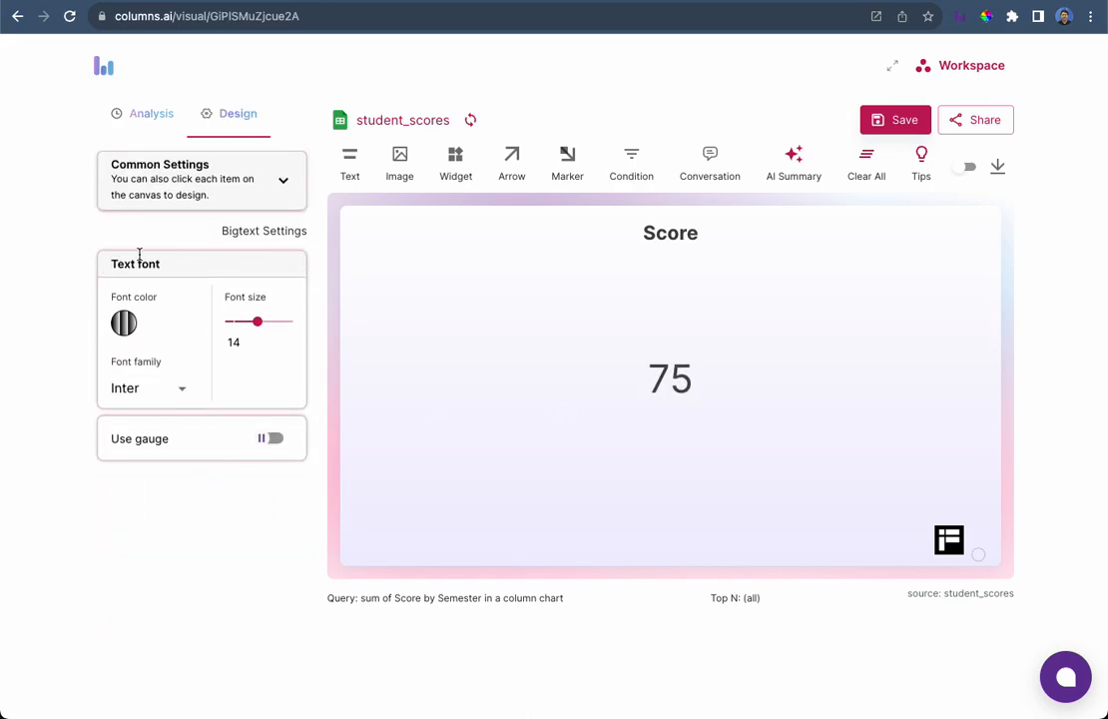
left_click(670, 234)
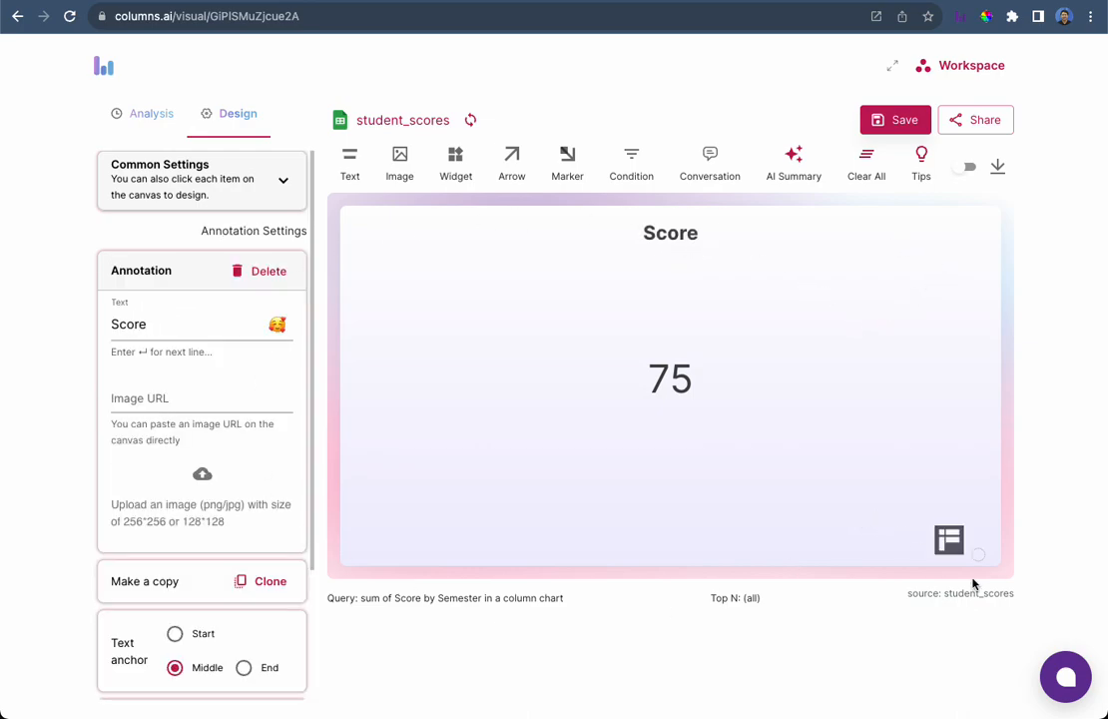
left_click(953, 544)
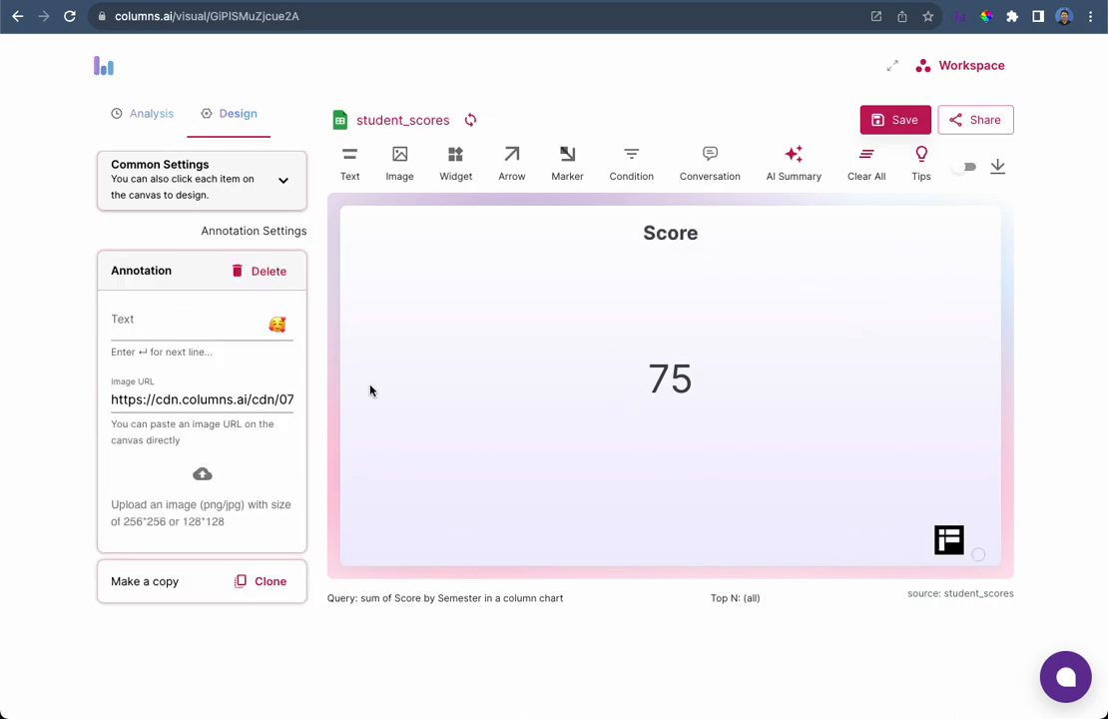
left_click(667, 374)
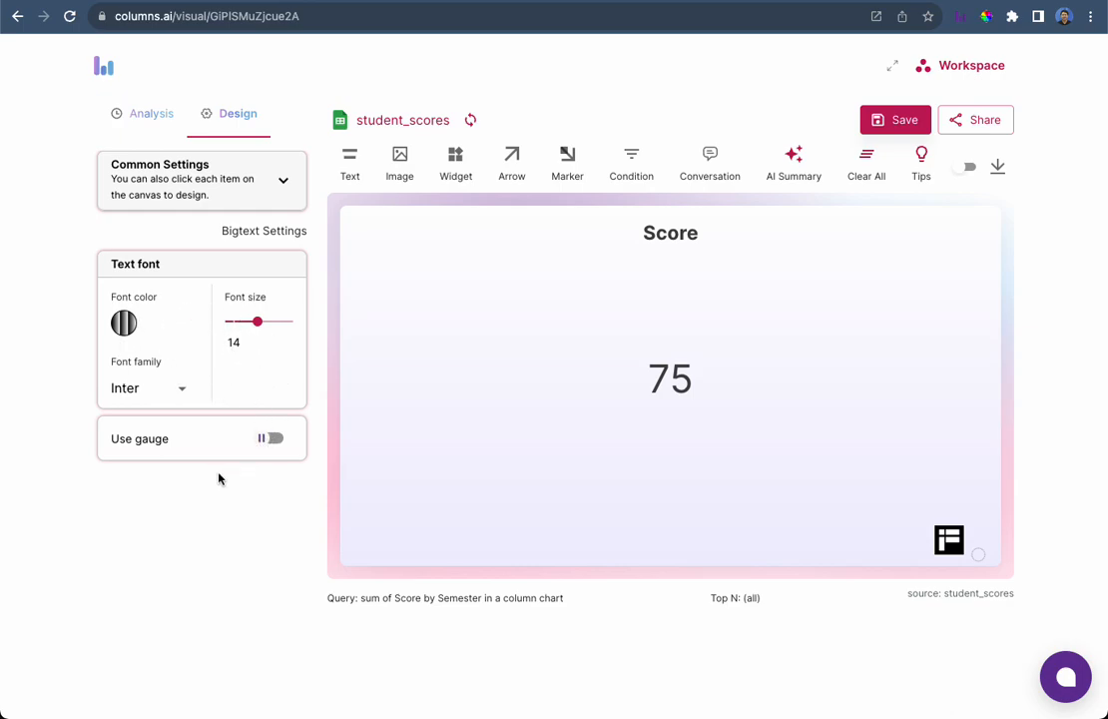
Turn on the gauge display for the score number and reduce its text font size
left_click(271, 440)
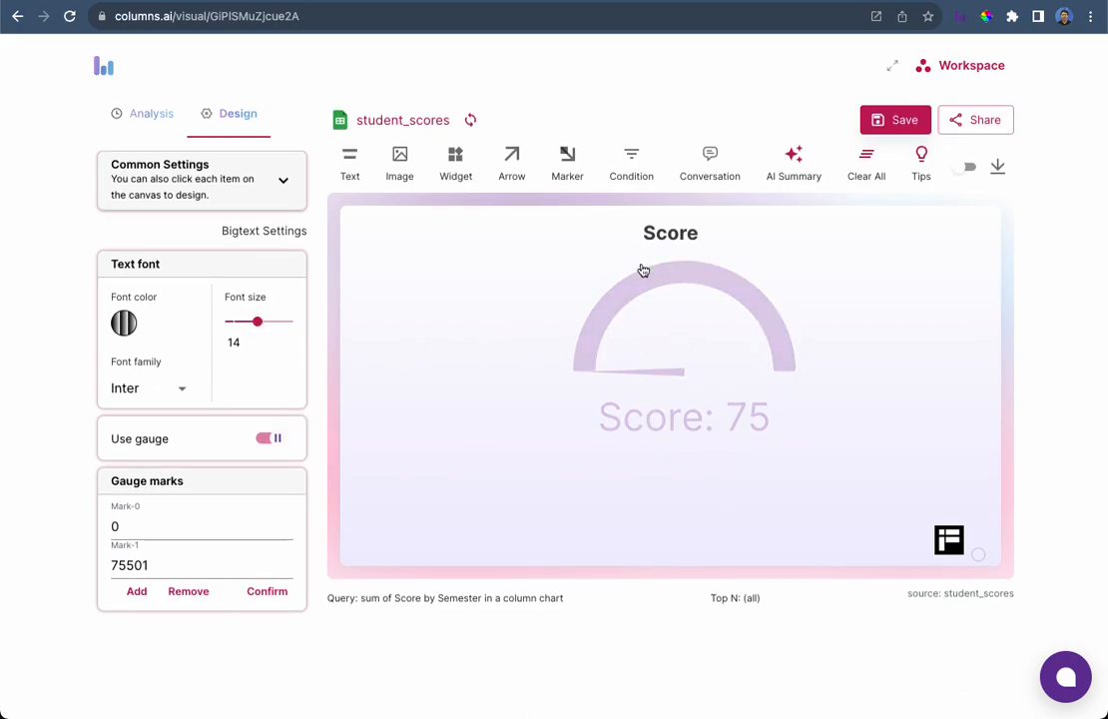
left_click_drag(255, 329, 235, 327)
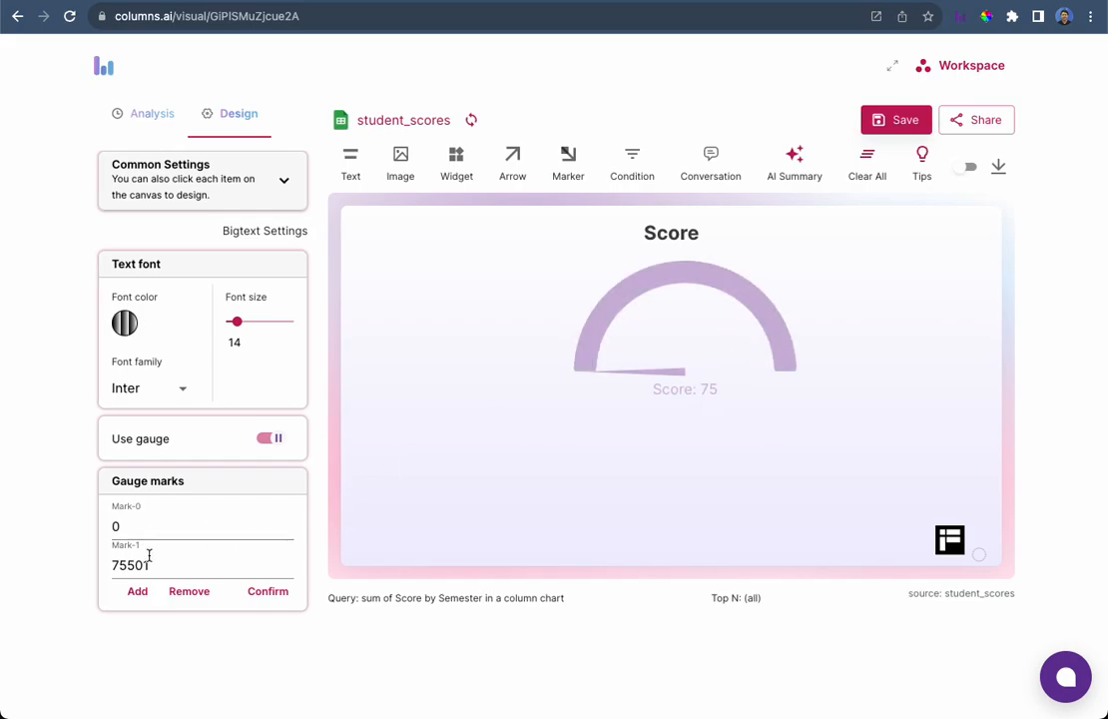
Set the gauge's Mark-1 to 20 and add Mark-2 at 40 and Mark-3 at 60
left_click_drag(160, 563, 95, 561)
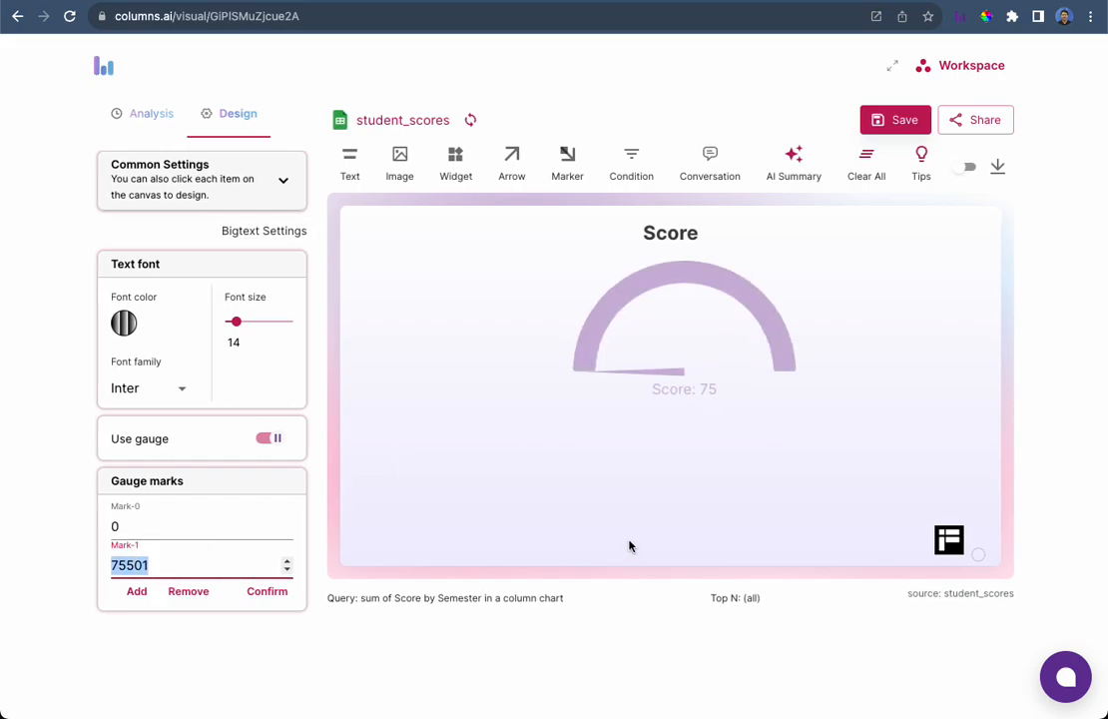
type("20")
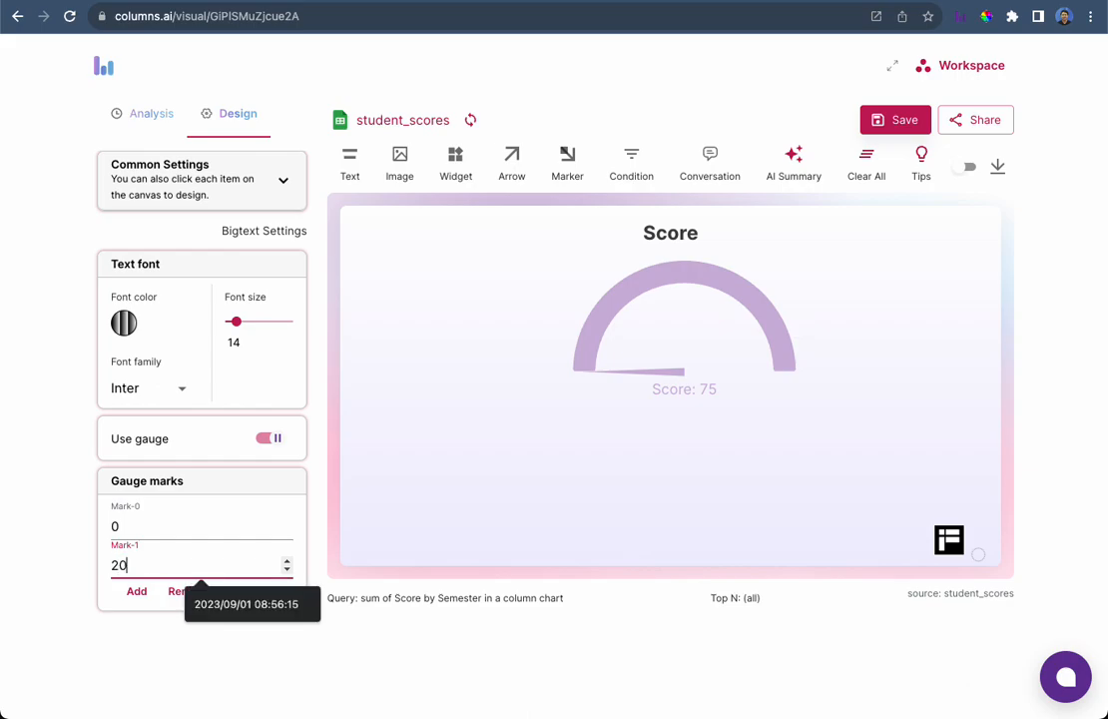
left_click(136, 592)
left_click_drag(141, 605, 25, 599)
type("40")
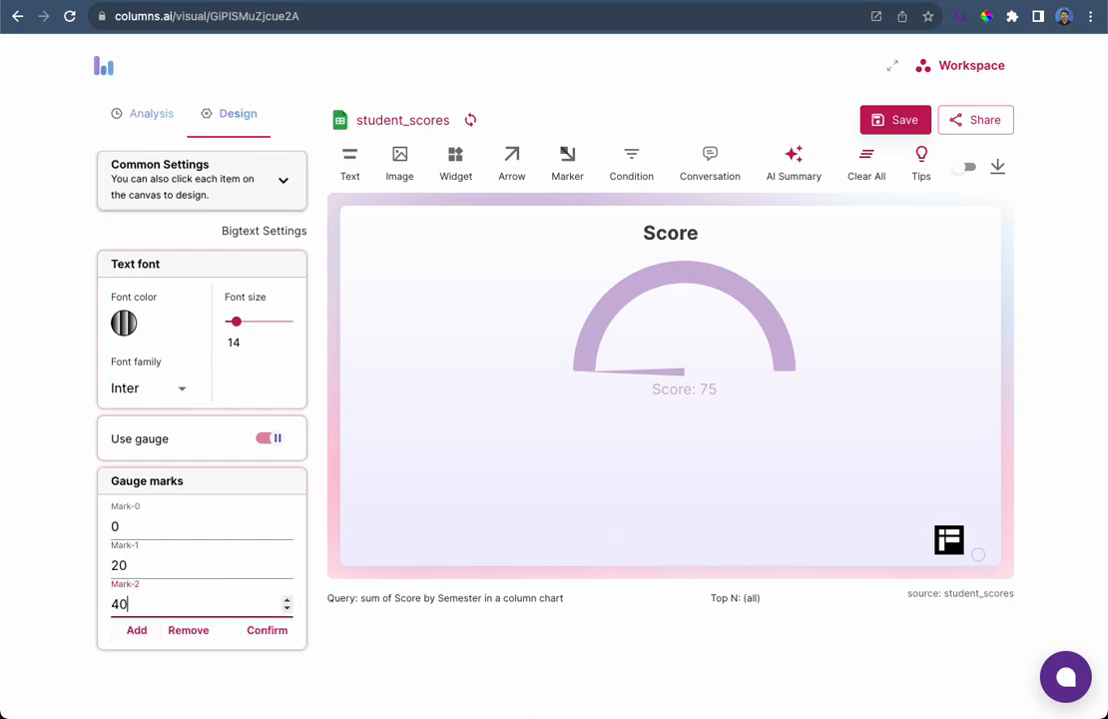
left_click(132, 628)
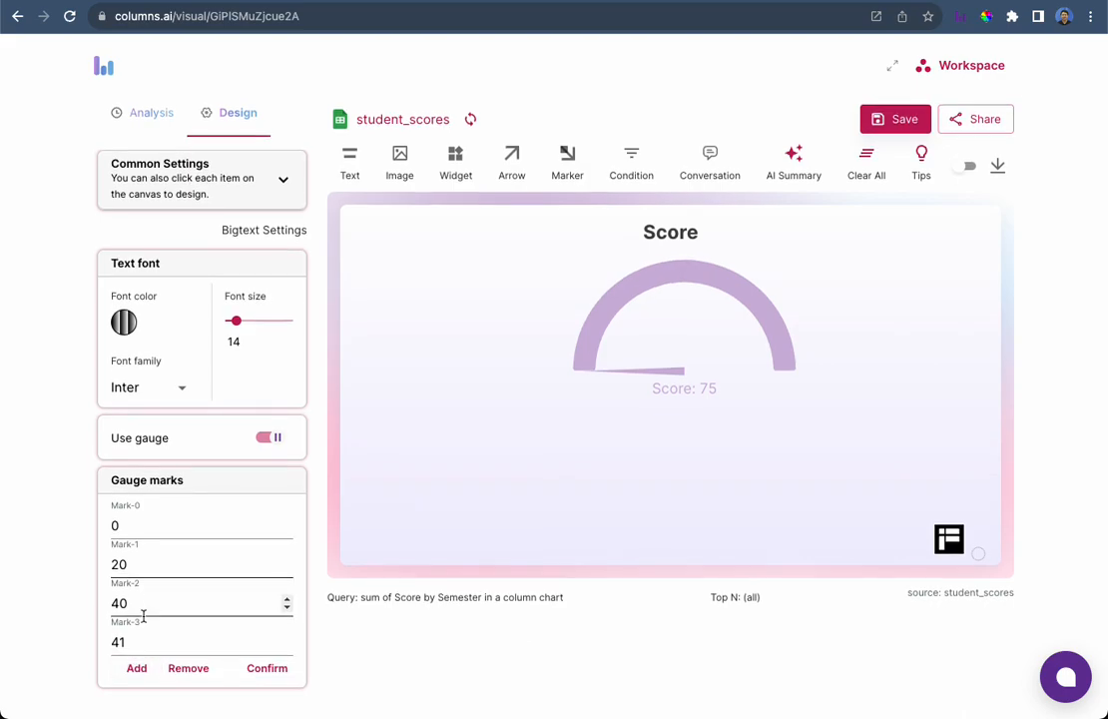
left_click_drag(129, 639, 3, 627)
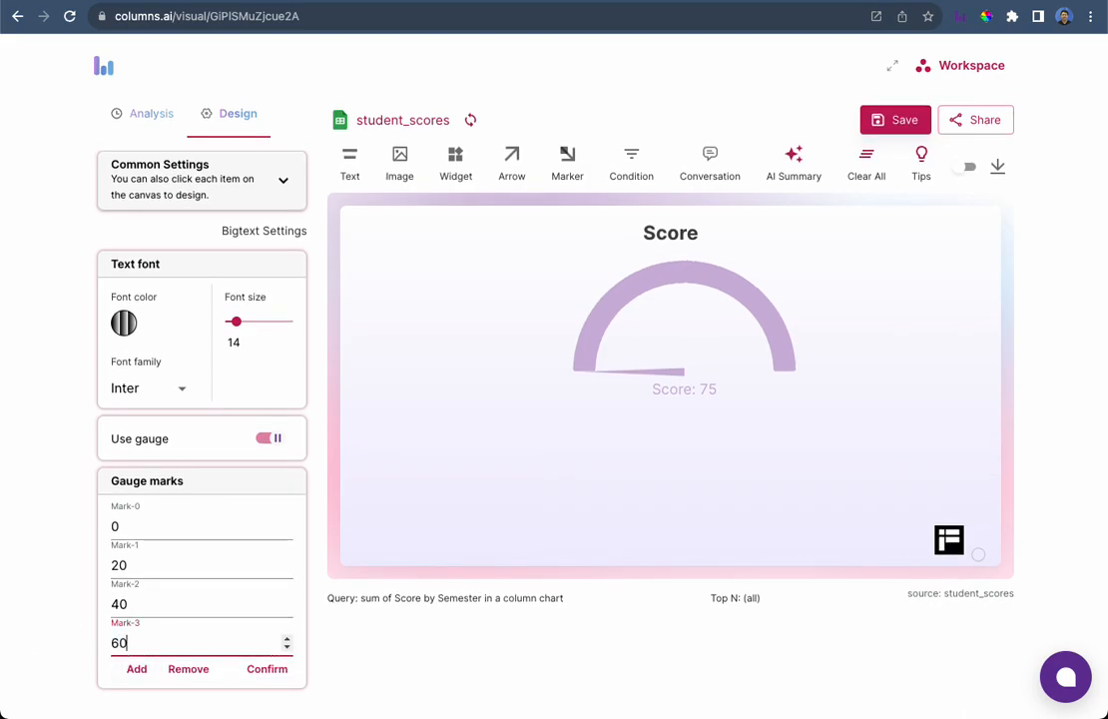
Add gauge marks Mark-4 at 80 and Mark-5 at 100, and confirm the marks
left_click(136, 671)
left_click_drag(141, 647, 2, 638)
type("80")
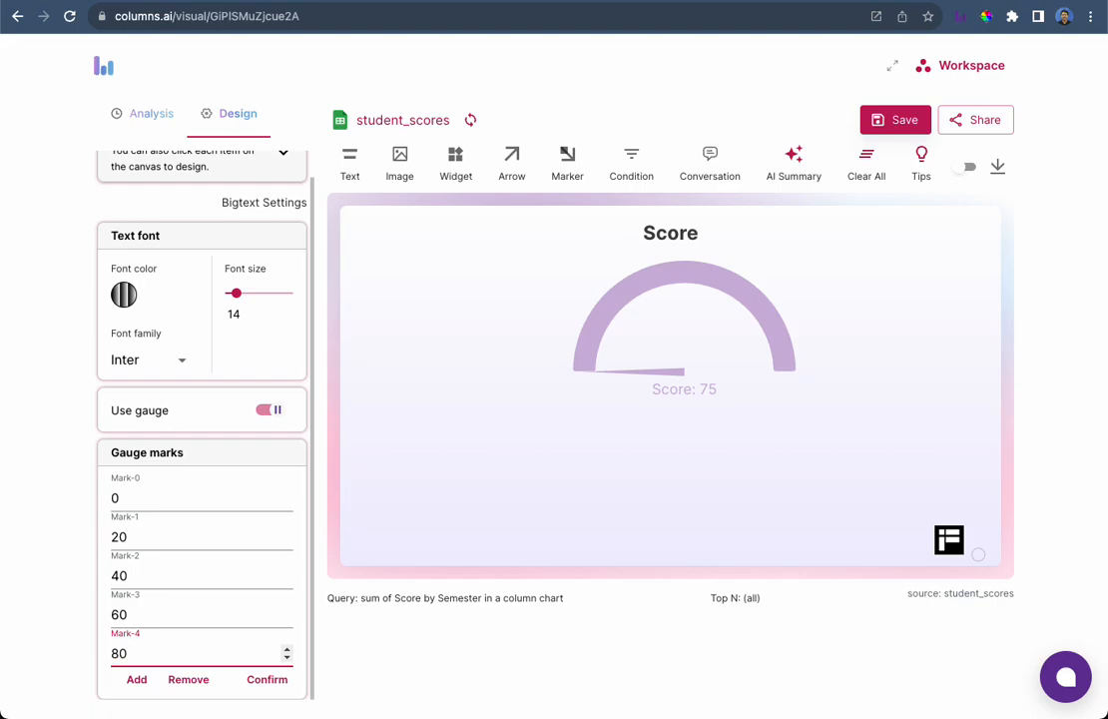
left_click(131, 682)
left_click_drag(129, 690, 66, 682)
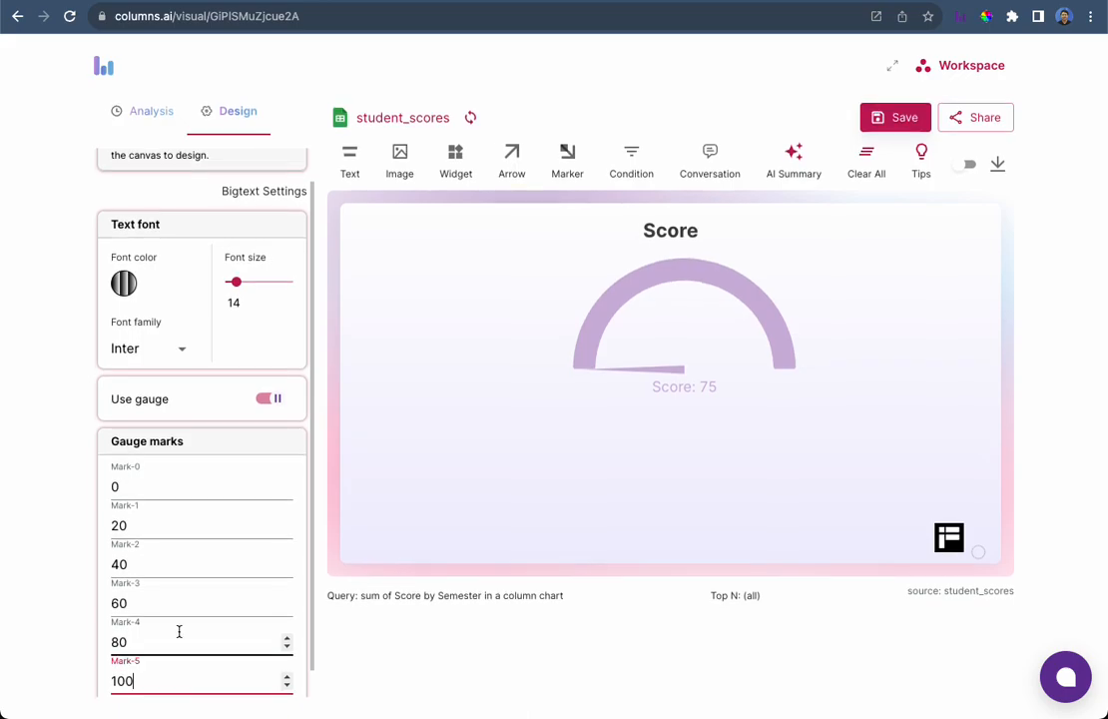
scroll(190, 633, "down", 1)
left_click(272, 681)
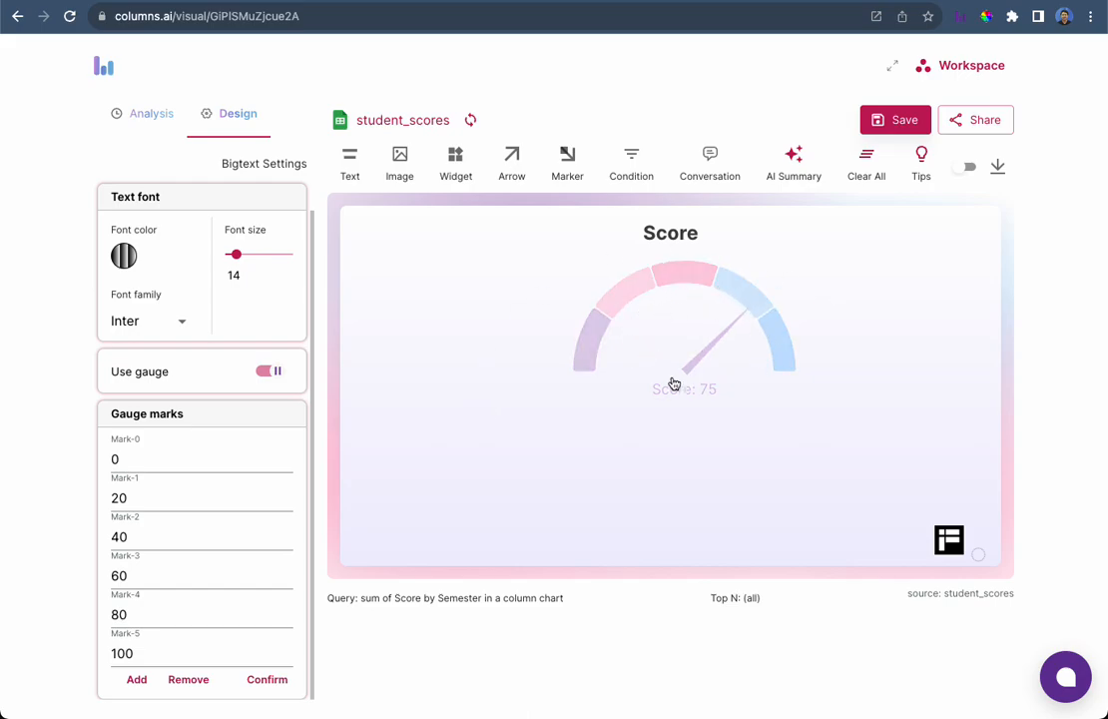
Enlarge the gauge by reducing the chart's left, top and bottom space to the minimum, and place it below the title
left_click(682, 298)
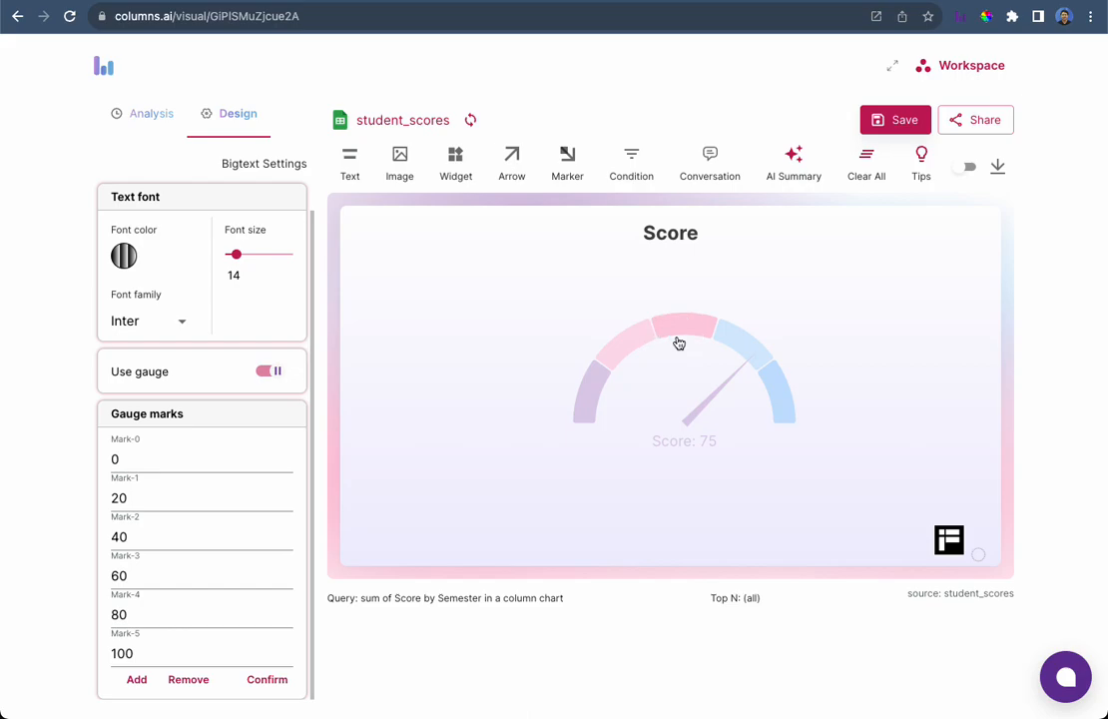
left_click(153, 118)
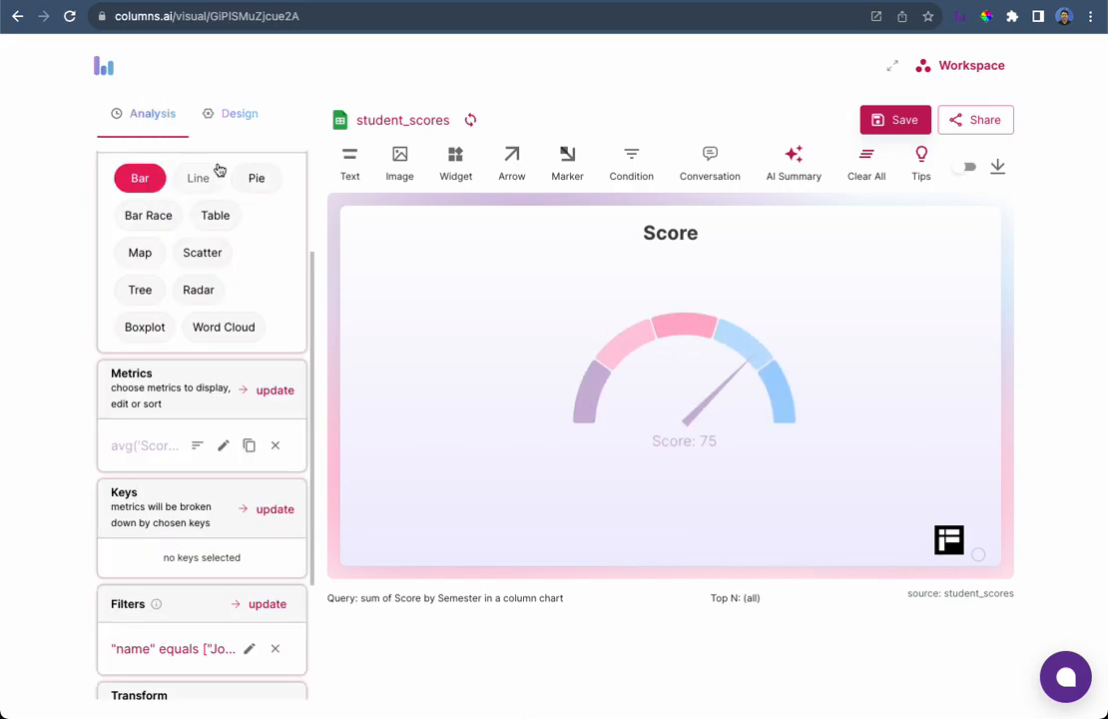
left_click(239, 117)
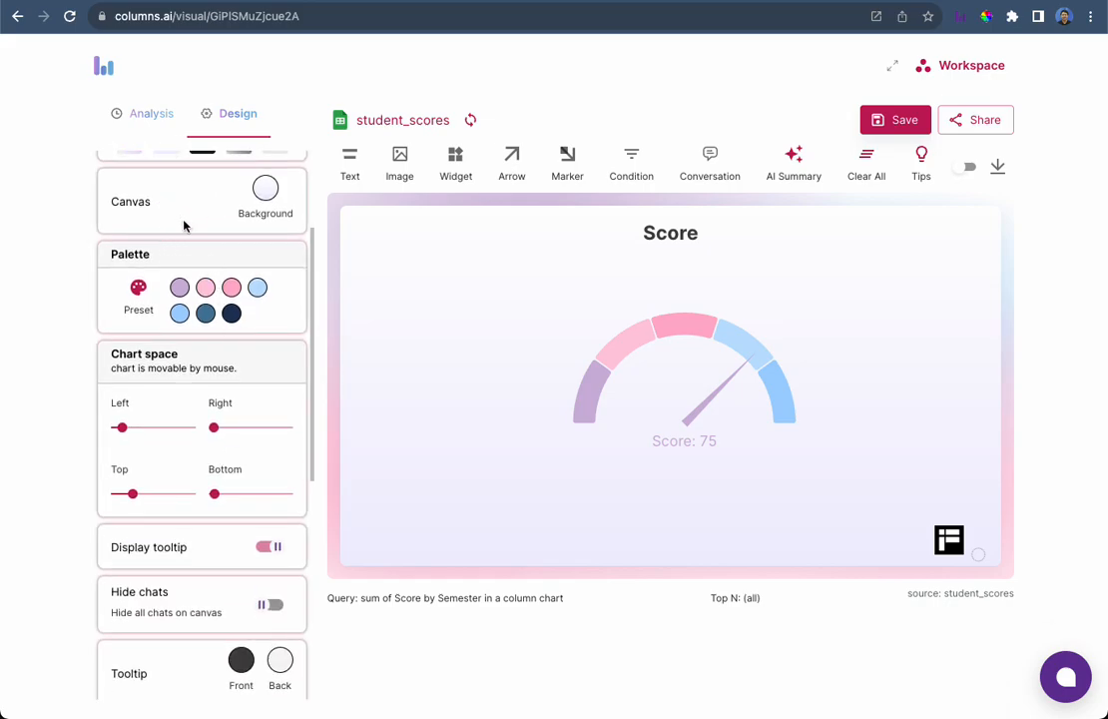
scroll(184, 226, "up", 3)
scroll(170, 373, "down", 1)
scroll(190, 449, "up", 1)
left_click_drag(213, 661, 96, 663)
left_click_drag(122, 594, 108, 593)
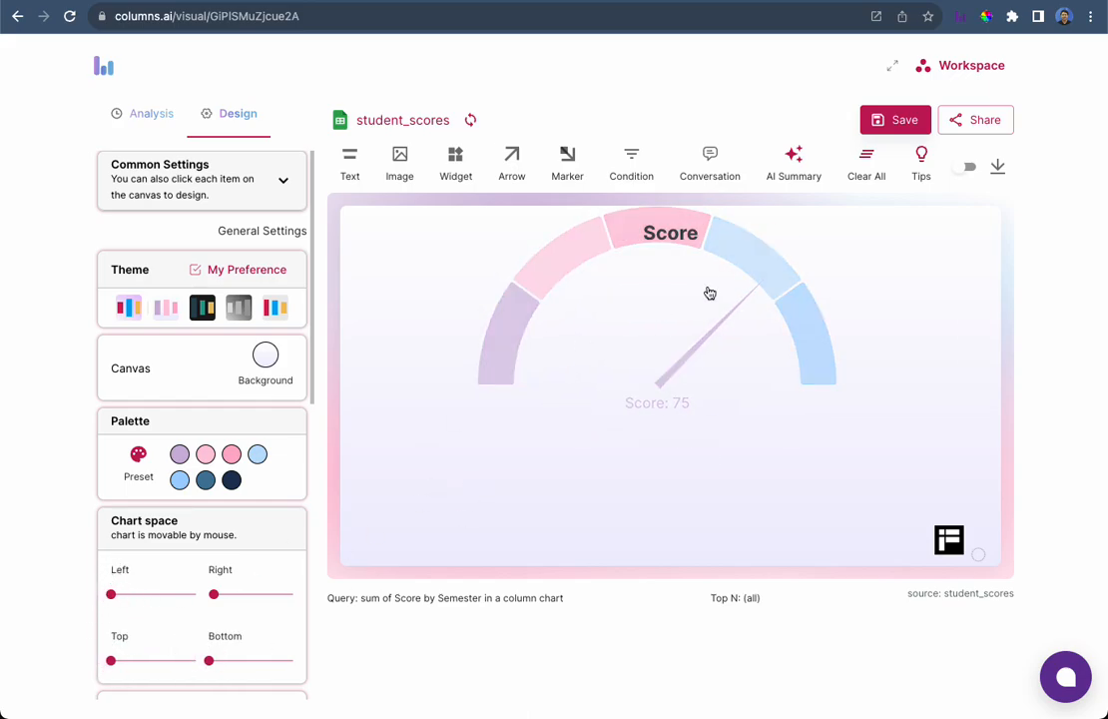
left_click_drag(735, 258, 748, 330)
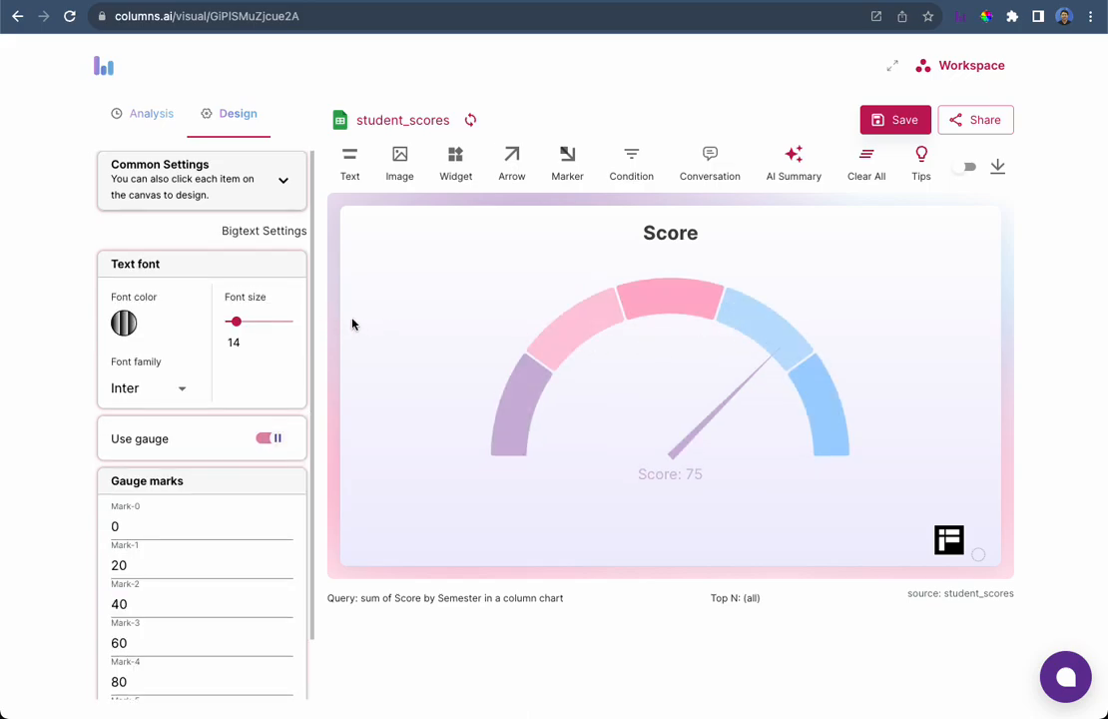
Review the name filter and place a condition text for it in the canvas's upper-right area, beside the title
left_click(149, 127)
scroll(149, 444, "down", 5)
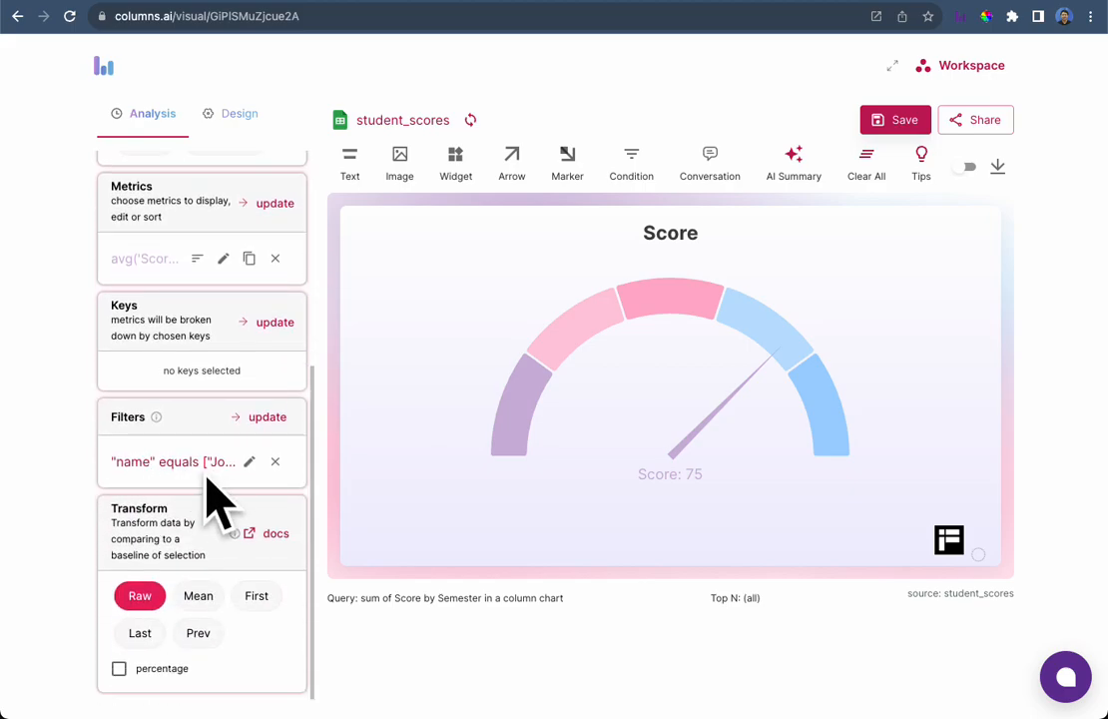
scroll(215, 484, "up", 5)
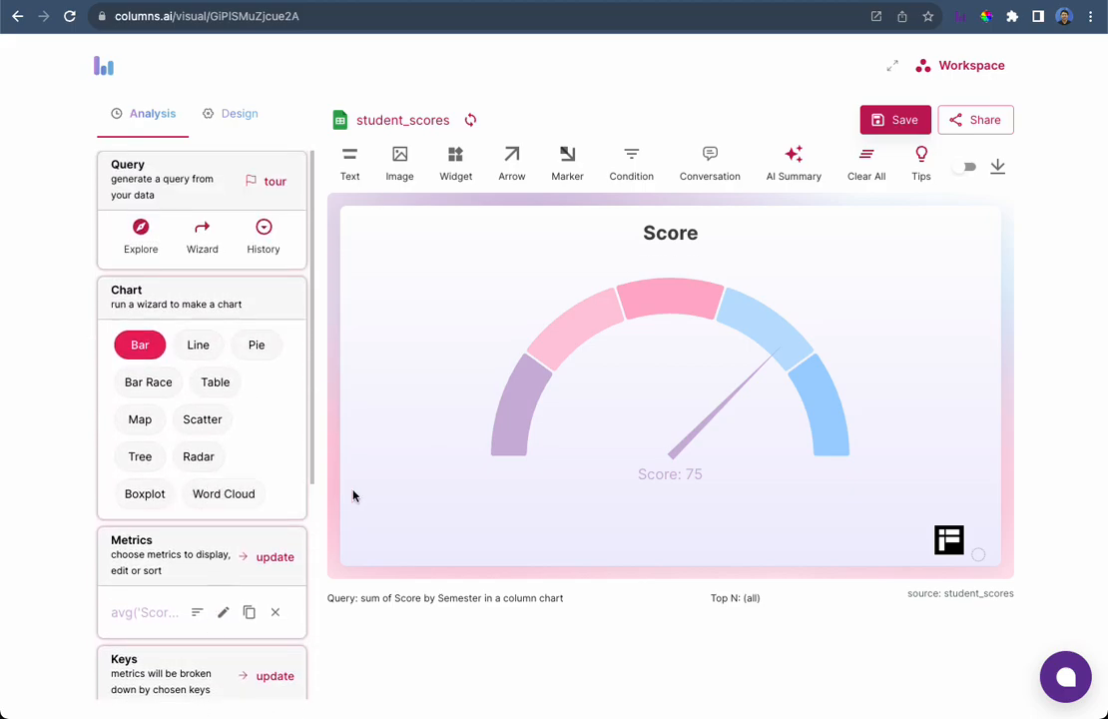
left_click(629, 165)
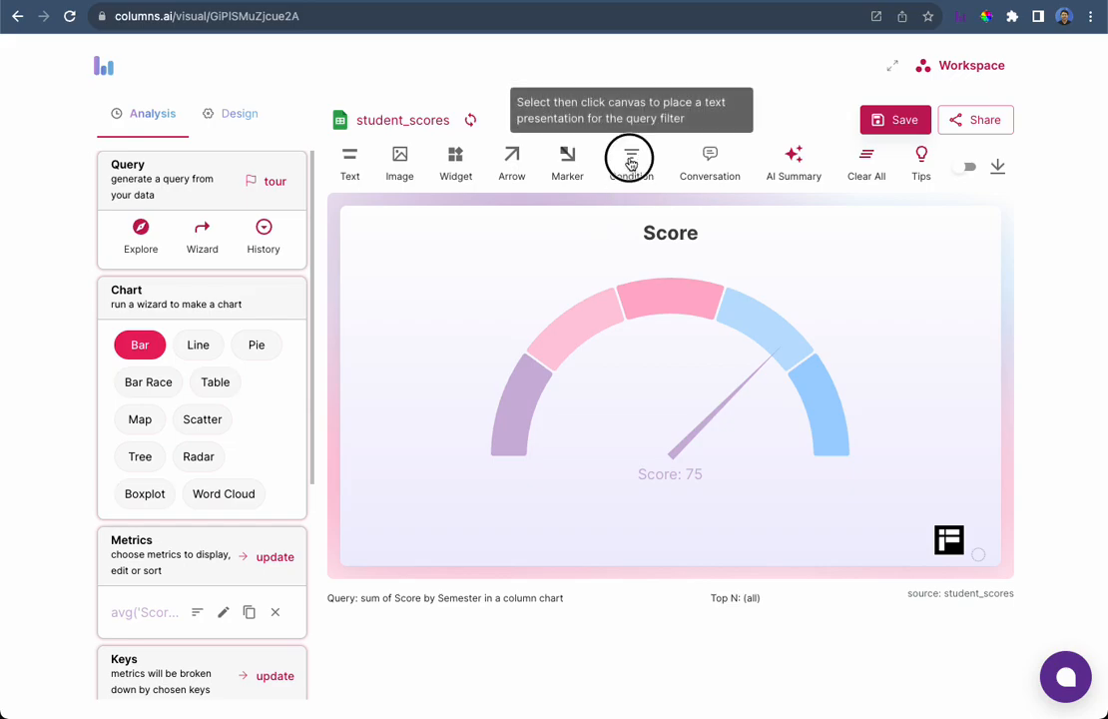
left_click(913, 265)
left_click_drag(923, 251, 878, 256)
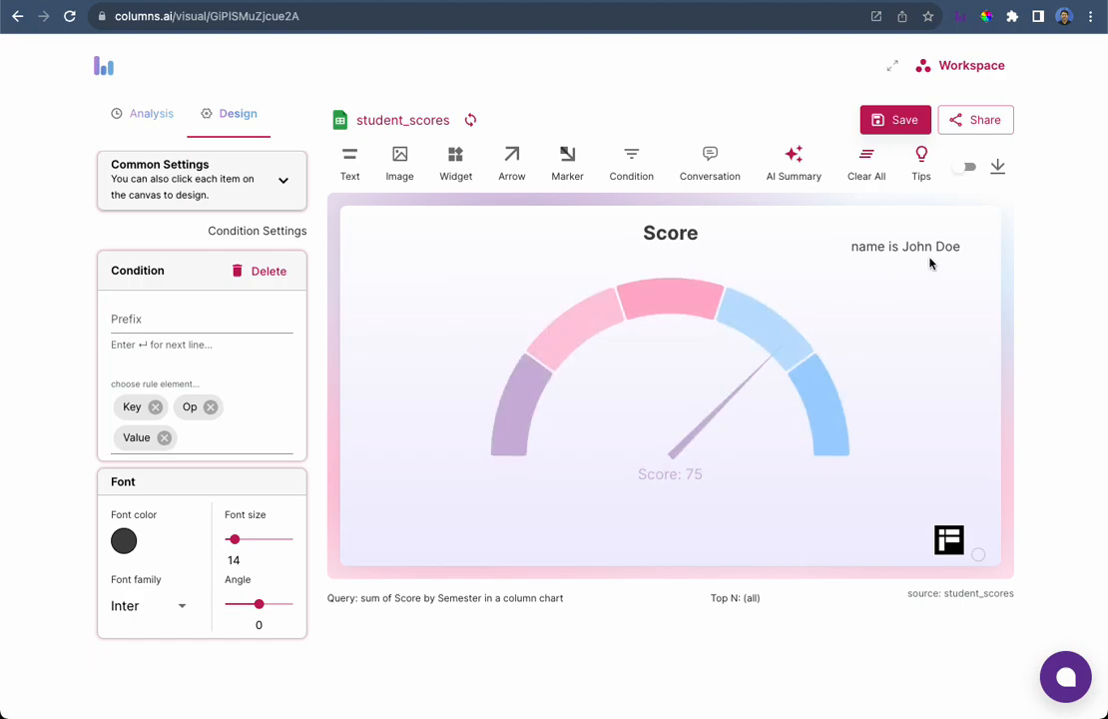
Remove the Key and Op elements from the condition text, keeping only Value, and shift it closer to the canvas's right edge
left_click(155, 407)
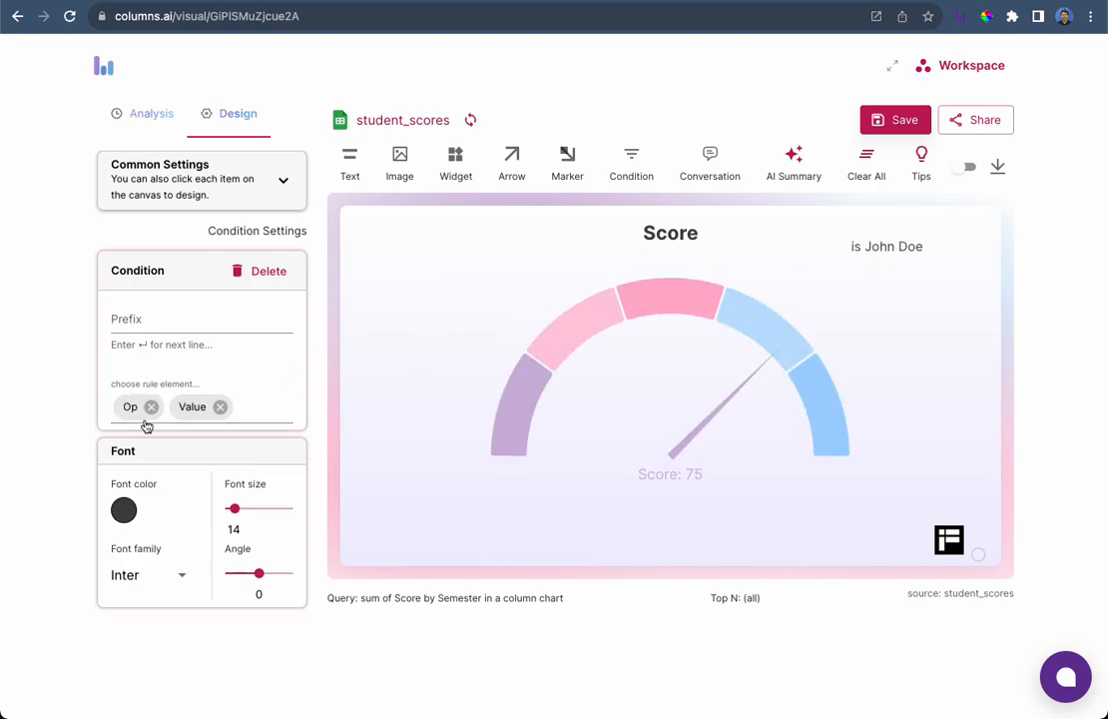
left_click(151, 407)
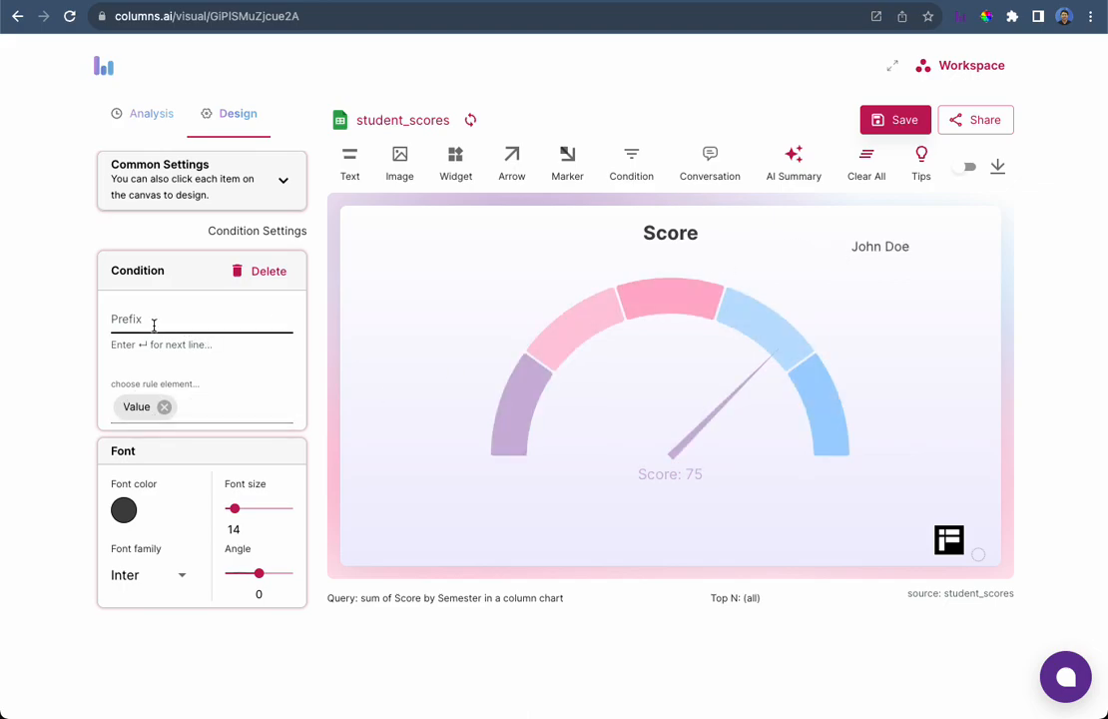
left_click_drag(890, 250, 936, 246)
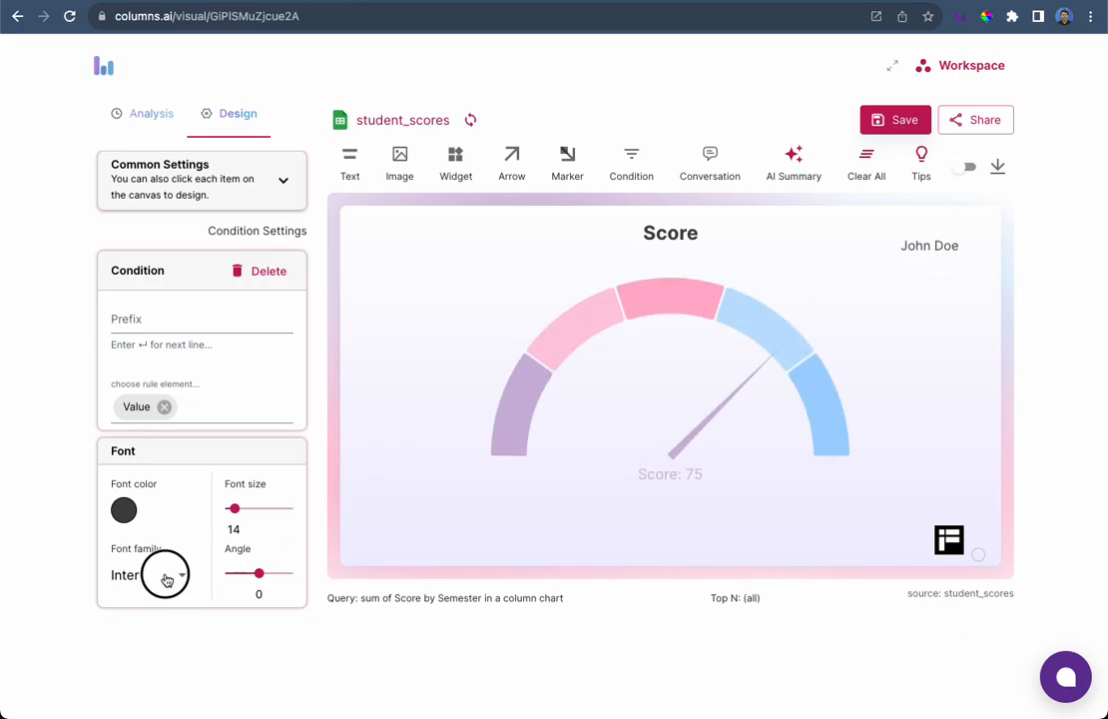
Change the condition text's font family to Impact, enlarge its font, and shift it slightly left on the canvas
left_click(167, 580)
left_click(125, 455)
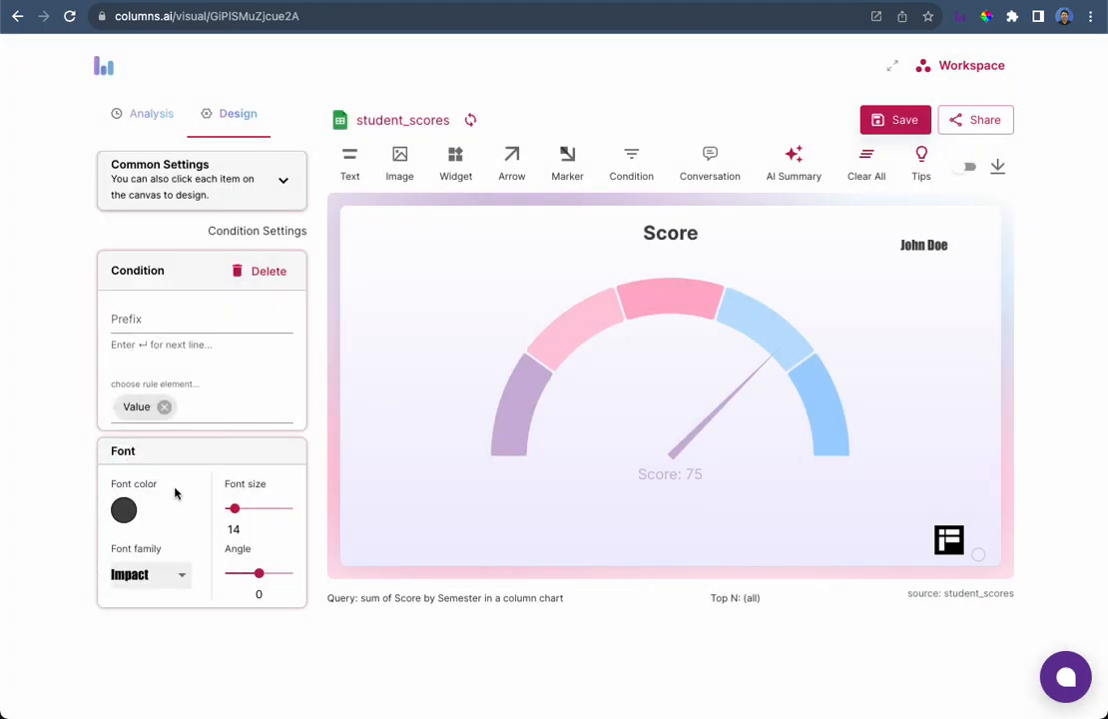
left_click_drag(234, 509, 243, 511)
left_click_drag(932, 257, 904, 251)
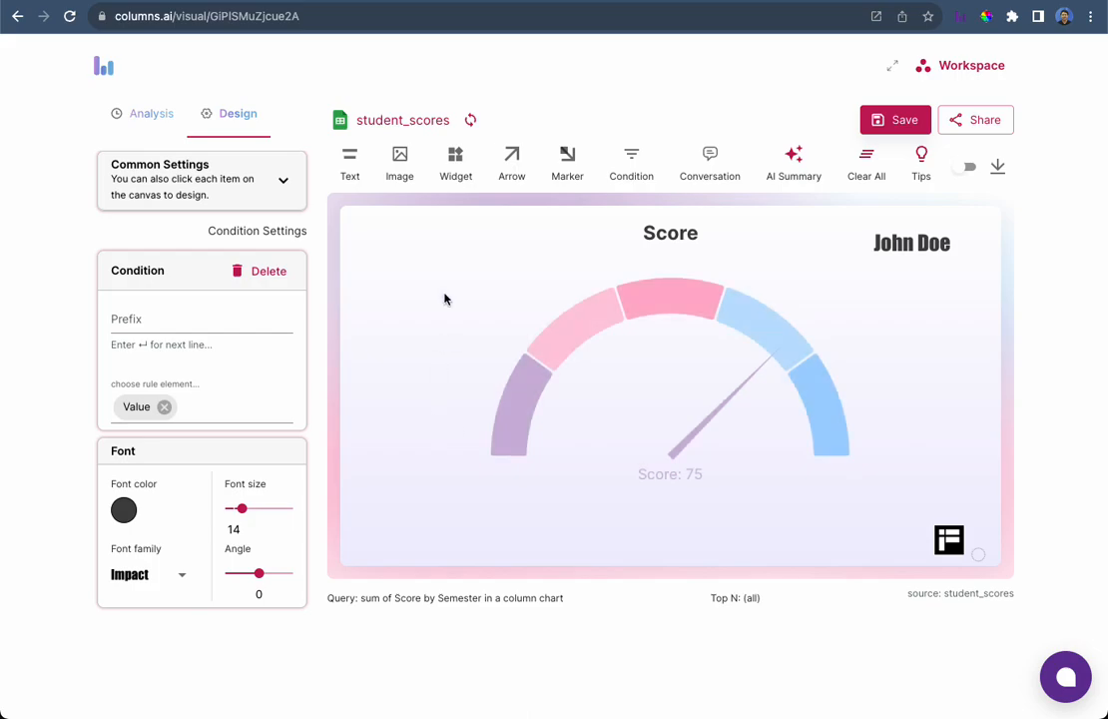
Place a widget directly below the student's name and set its Score goal to 90
left_click(454, 154)
left_click(892, 283)
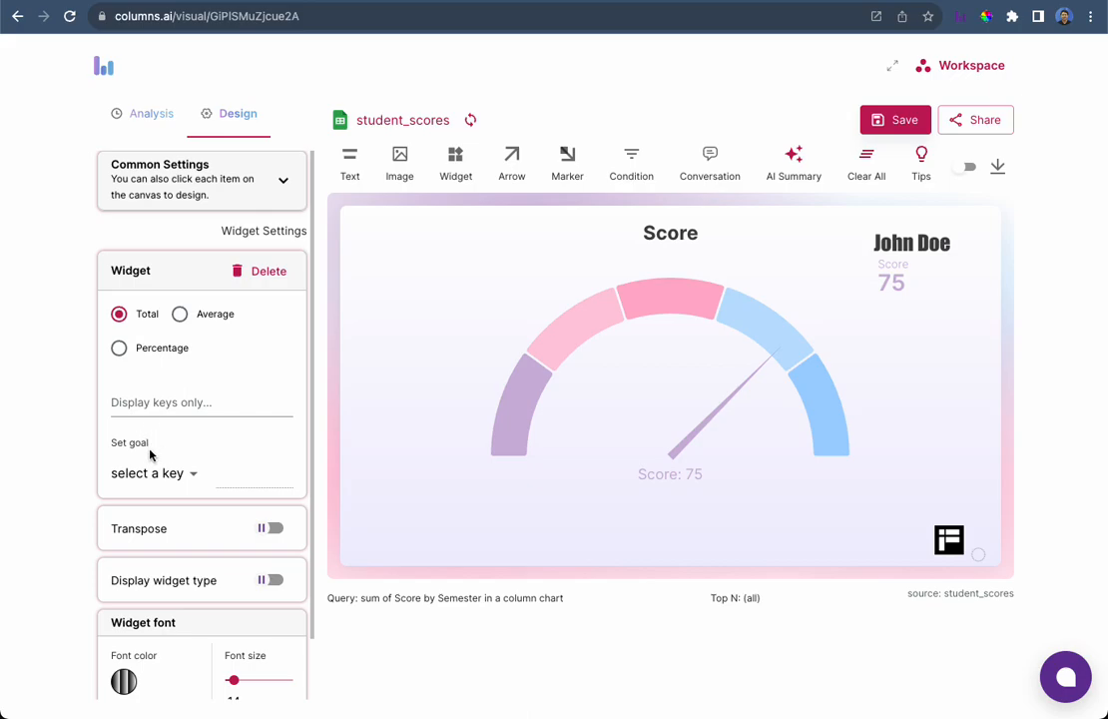
left_click(176, 480)
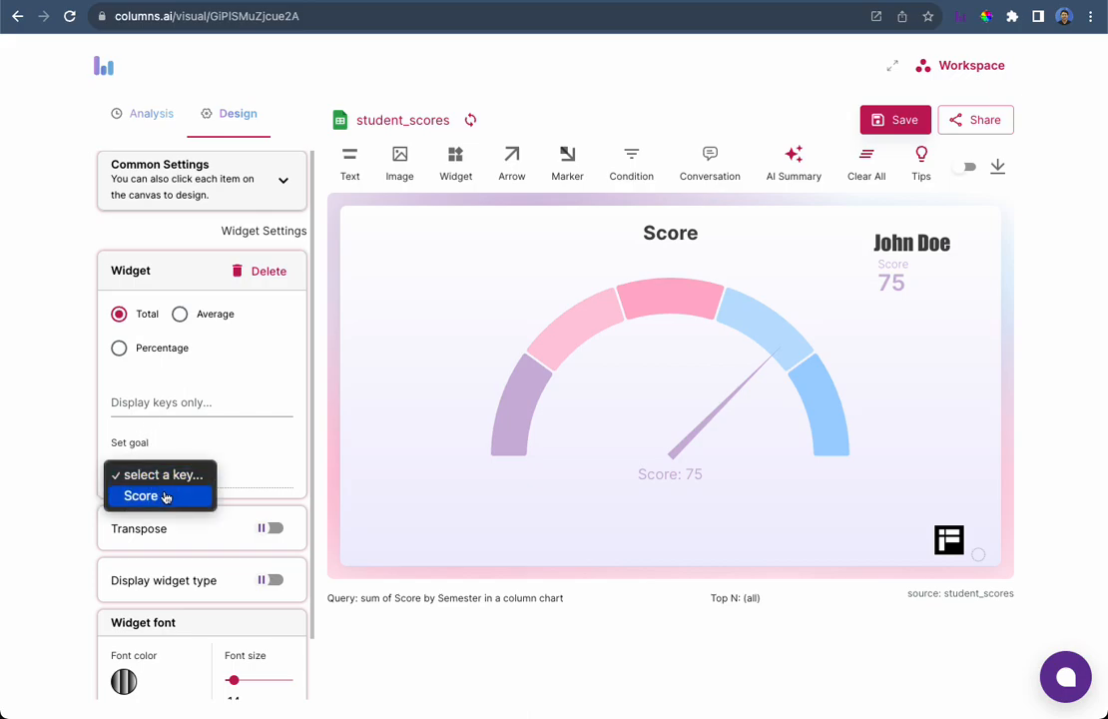
left_click(160, 496)
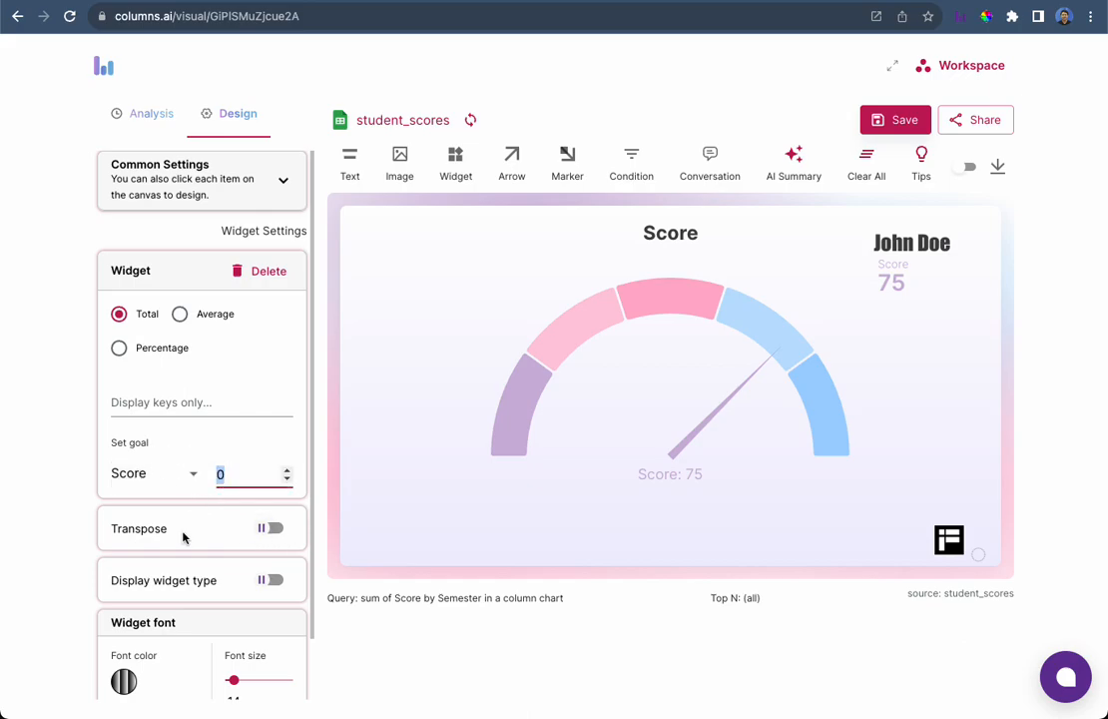
type("90")
Try several palette colors for the widget's font and settle on green #8BC34A
scroll(240, 566, "down", 1)
left_click(124, 648)
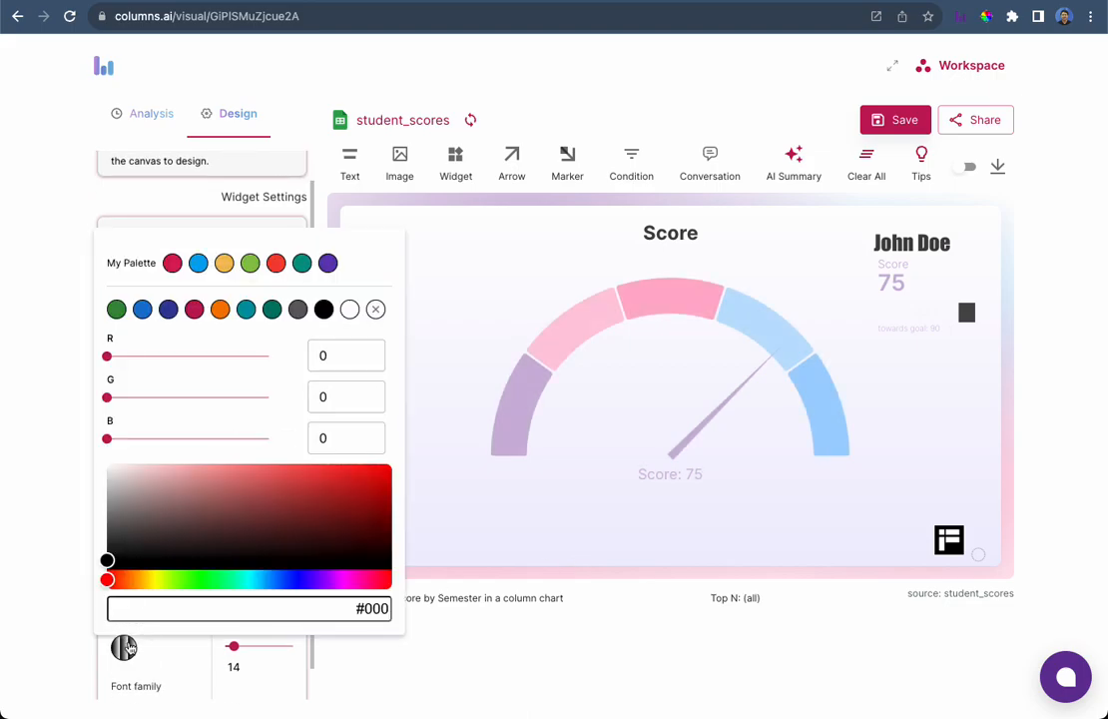
left_click(250, 264)
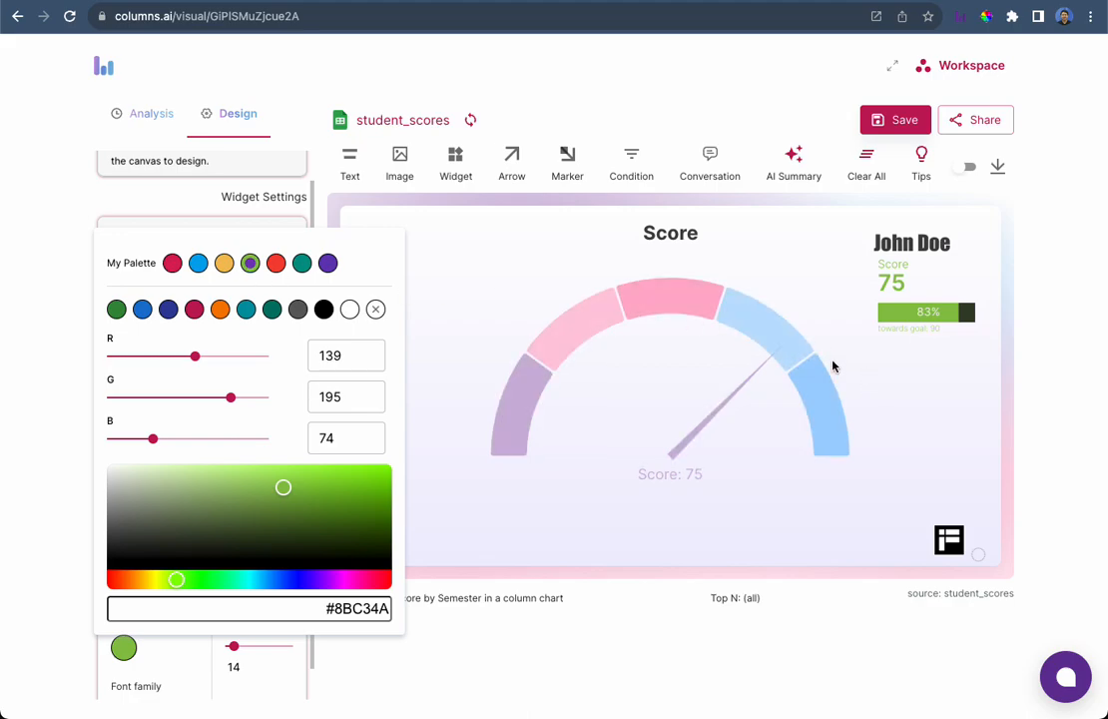
left_click(279, 267)
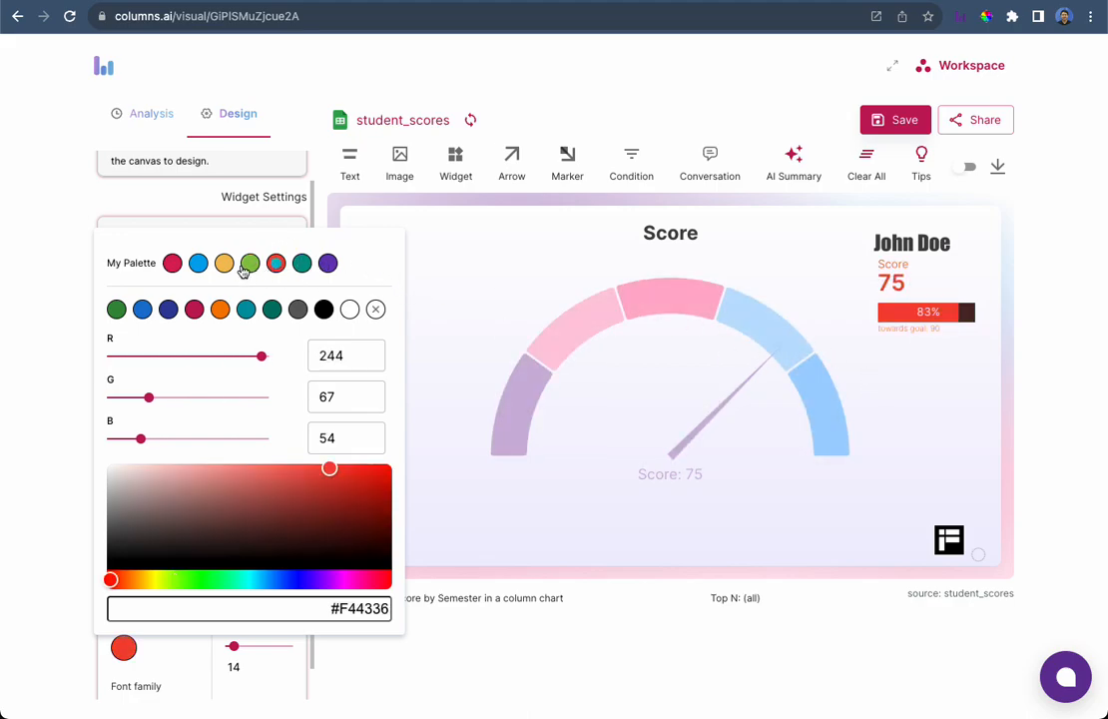
left_click(248, 265)
left_click(225, 264)
left_click(249, 265)
left_click(921, 420)
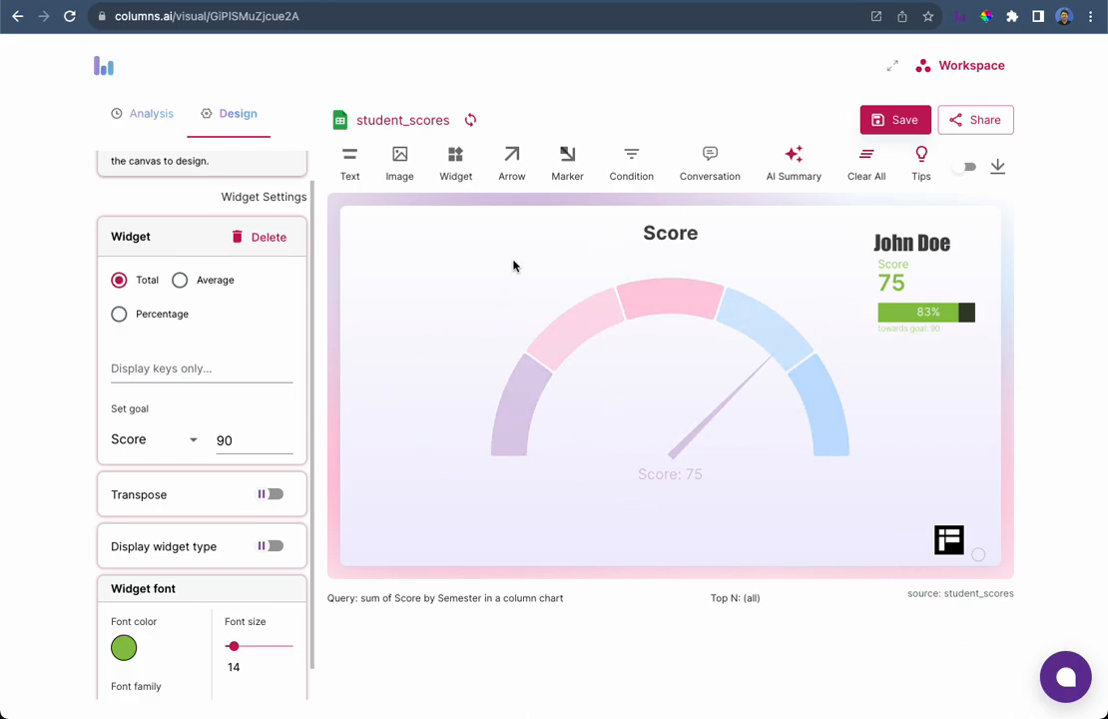
Add a text annotation reading "Bad" and place it just left of the gauge's first segment
left_click(350, 178)
left_click(450, 407)
left_click_drag(470, 410, 443, 400)
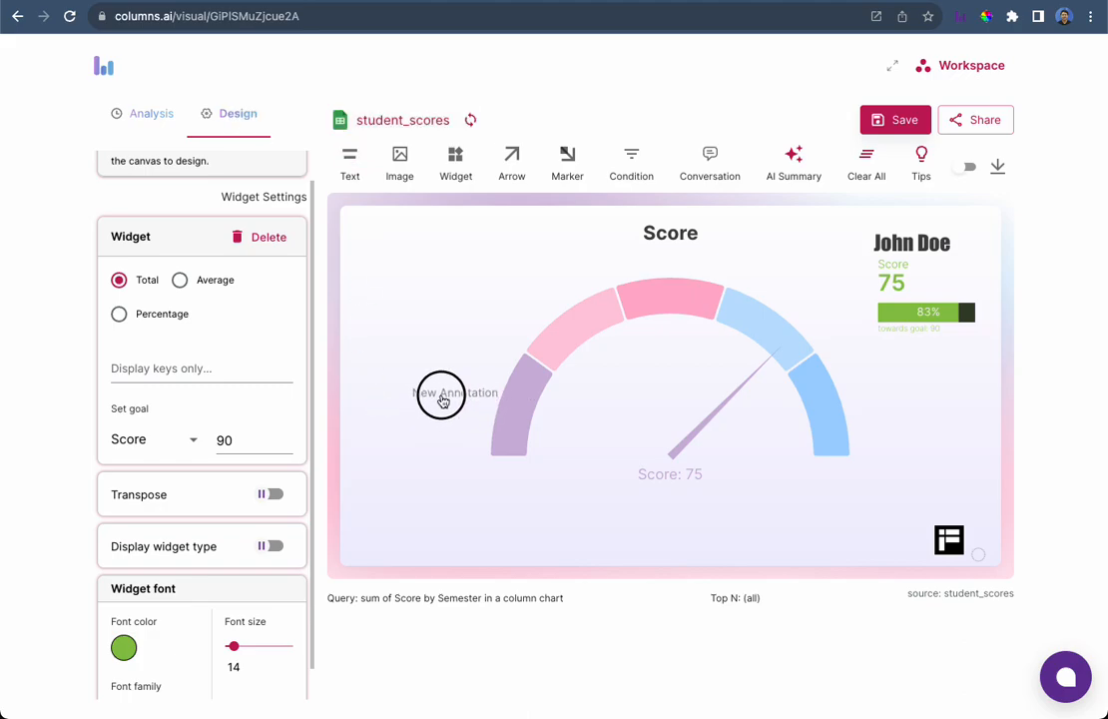
left_click_drag(220, 292, 19, 281)
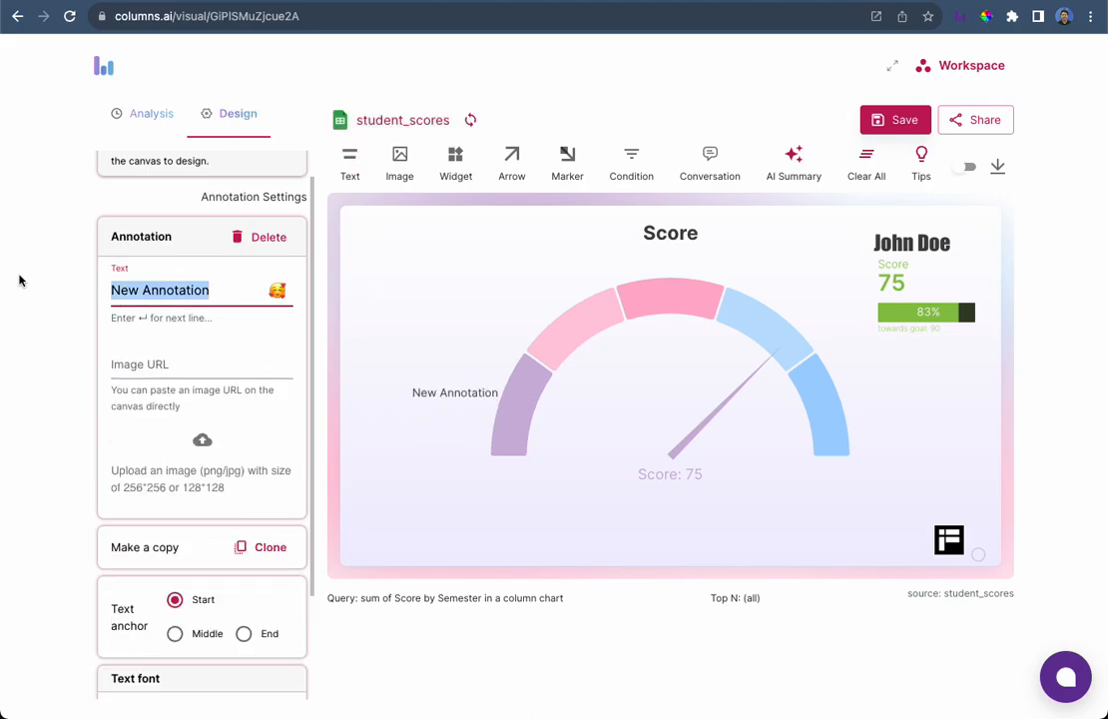
type("Bad")
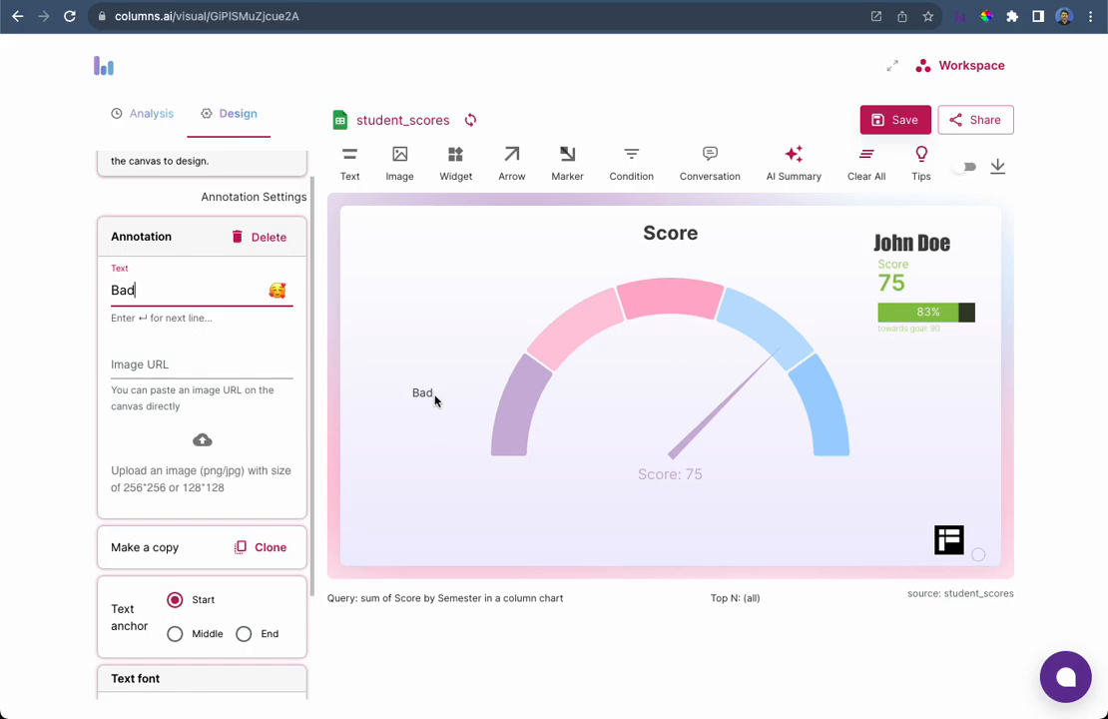
left_click_drag(429, 395, 477, 398)
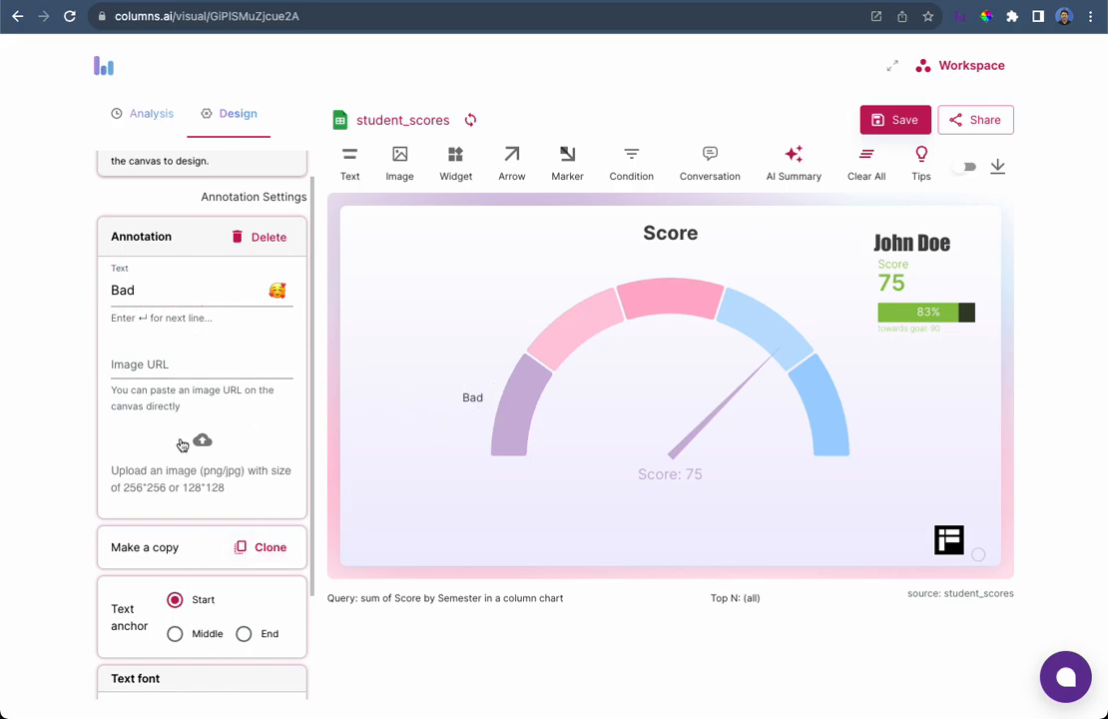
Enlarge the font of the "Bad" annotation slightly and keep its font family as Inter
scroll(181, 443, "down", 3)
left_click(235, 600)
left_click_drag(235, 603, 235, 602)
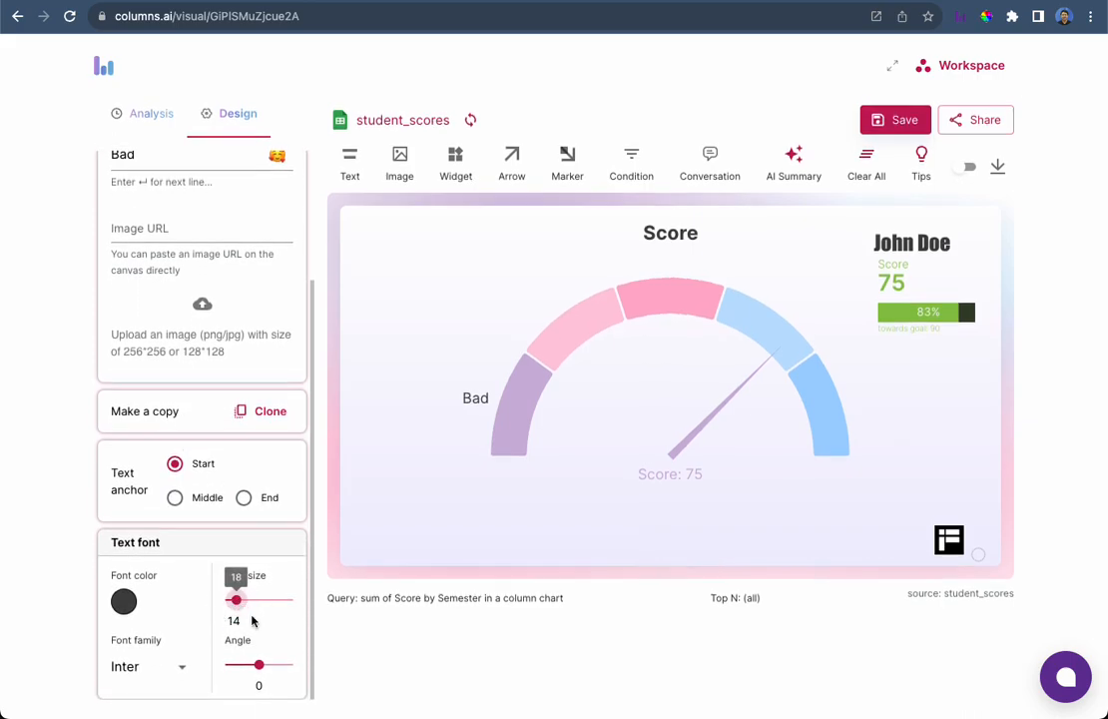
left_click(157, 673)
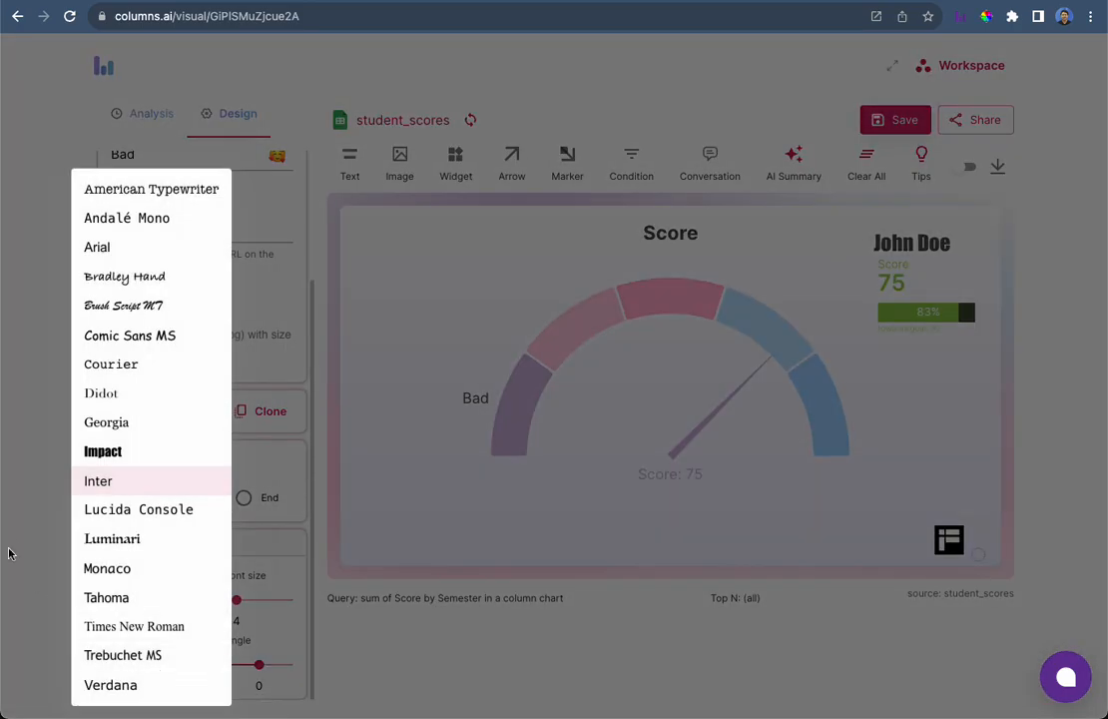
left_click(11, 535)
Clone the "Bad" annotation, place the copy just above the gauge's second segment, and set its text to "Good"
left_click(475, 399)
left_click(267, 417)
left_click_drag(485, 413, 539, 302)
scroll(198, 301, "up", 3)
left_click(163, 323)
key("super+a")
type("Good")
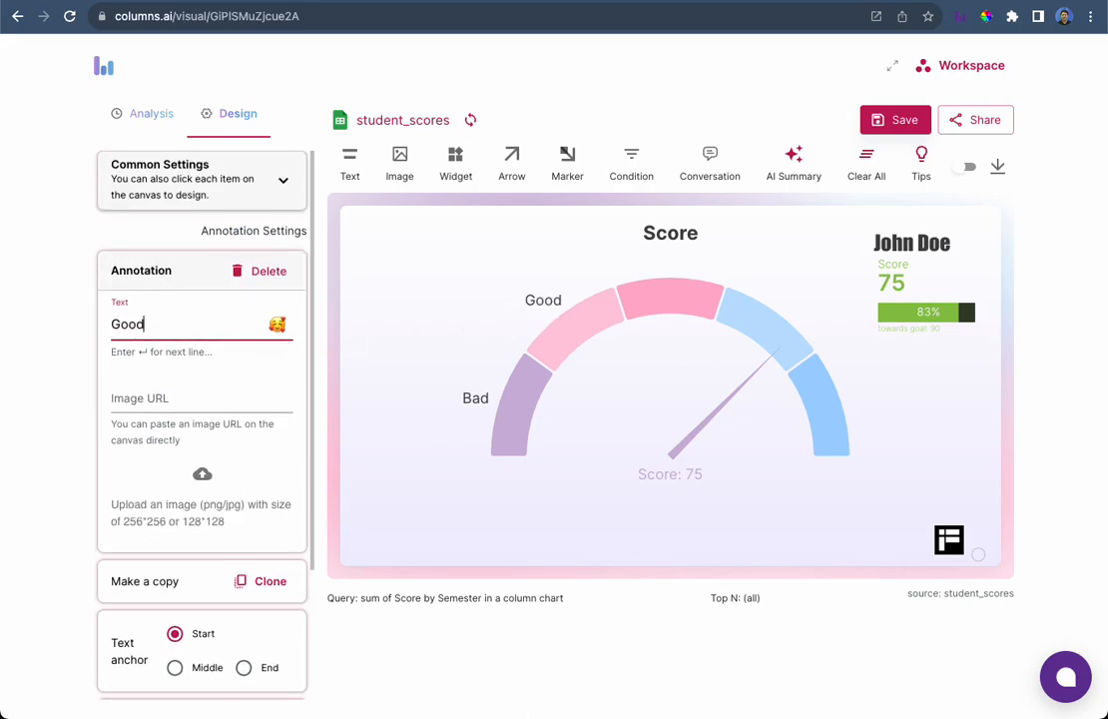
Clone the "Good" annotation, place the copy above the gauge's middle segment, and set its text to "Fine"
left_click(244, 581)
left_click(569, 311)
left_click_drag(570, 312, 685, 265)
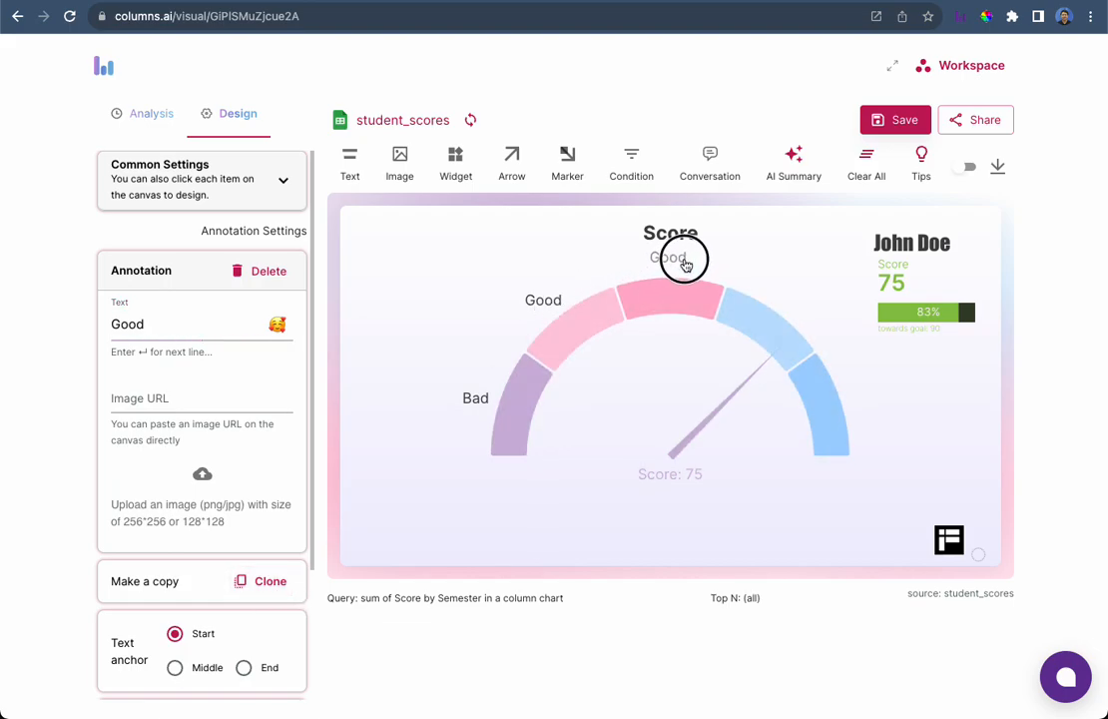
left_click(161, 325)
key("super+a")
type("Fina")
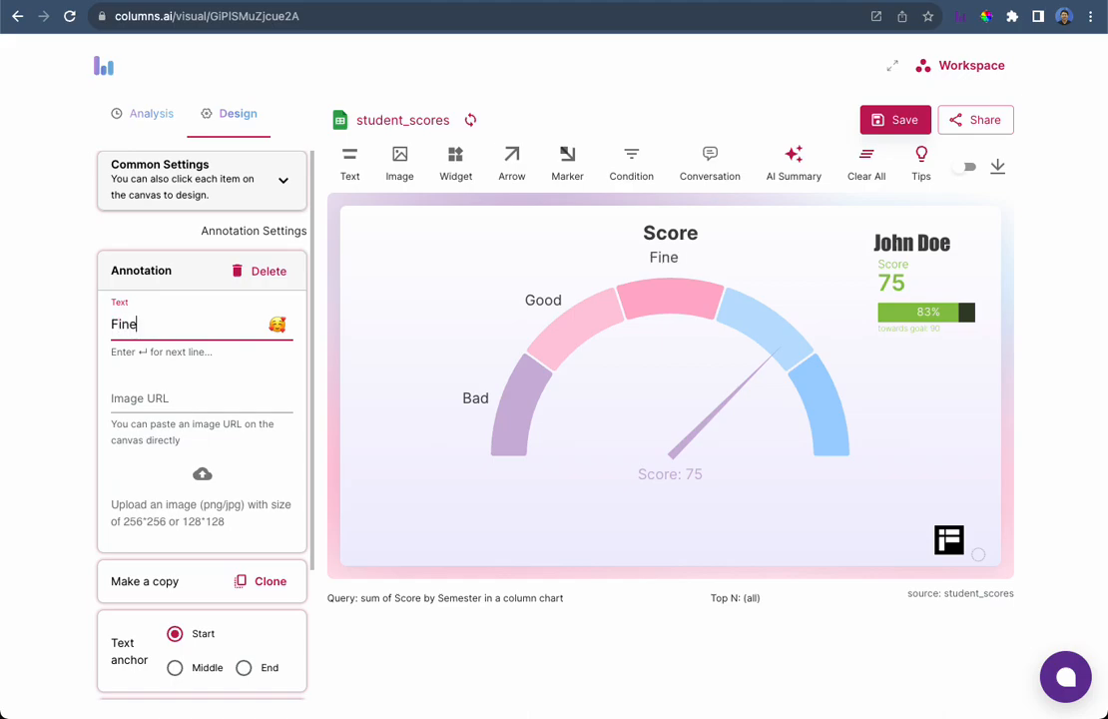
Clone the "Fine" annotation and place the copy just above the gauge's fourth segment
left_click(265, 582)
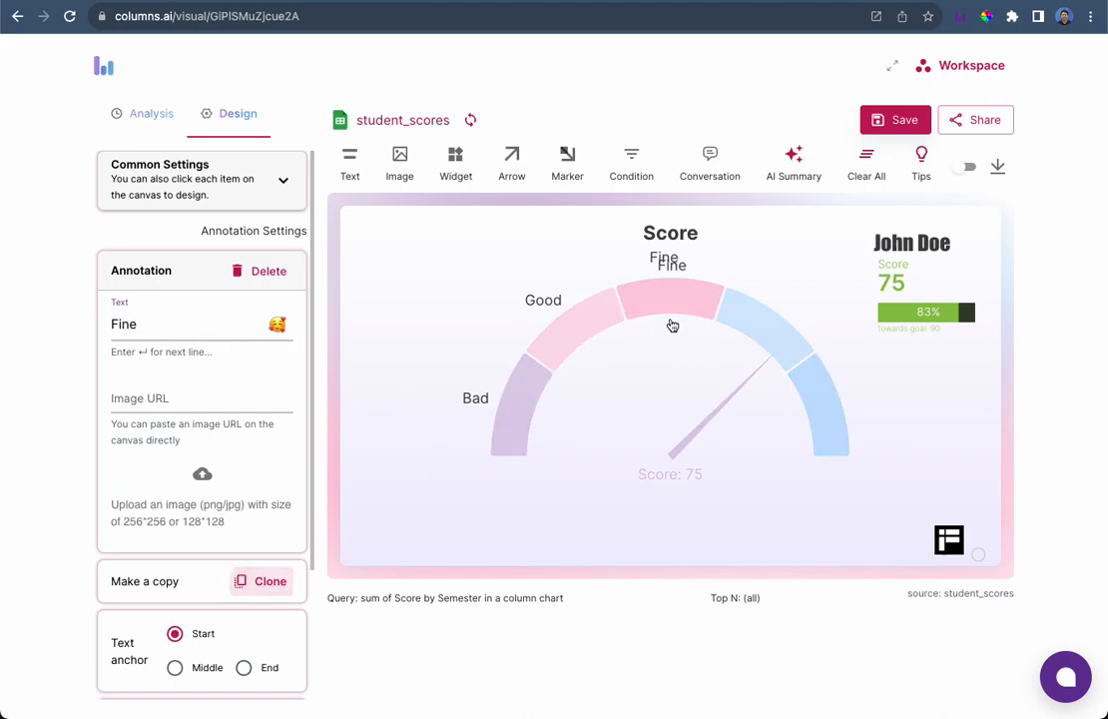
left_click_drag(677, 271, 799, 302)
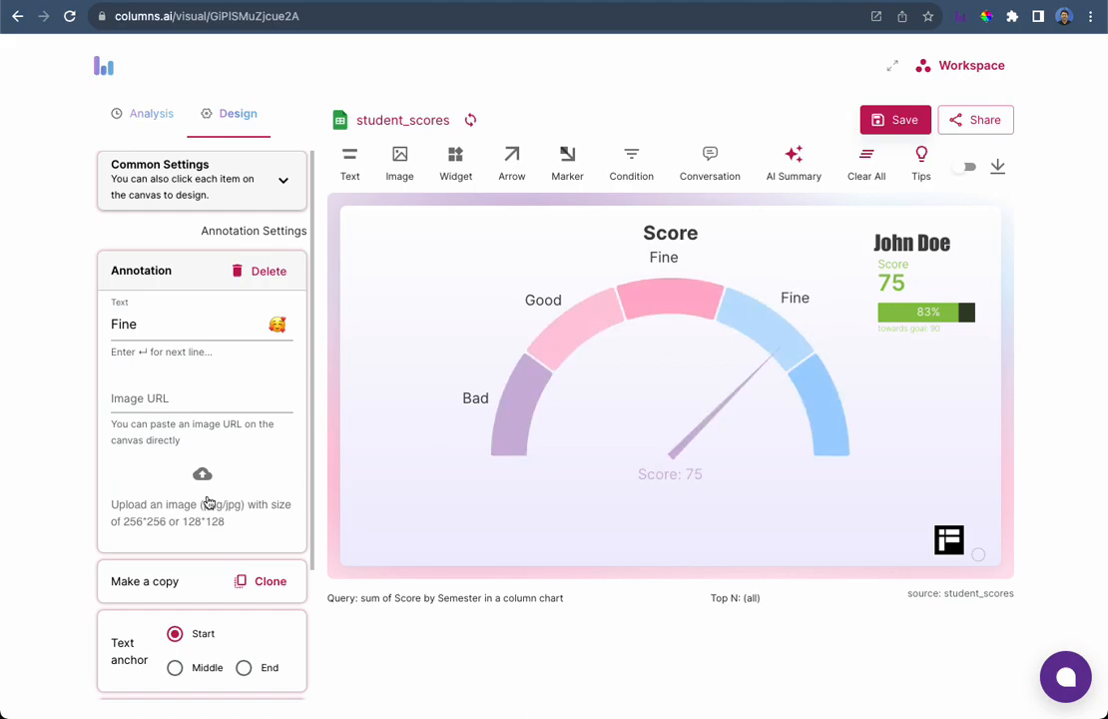
Change the second segment's label text to "Okay" and the fourth segment's label text to "Good"
left_click(547, 304)
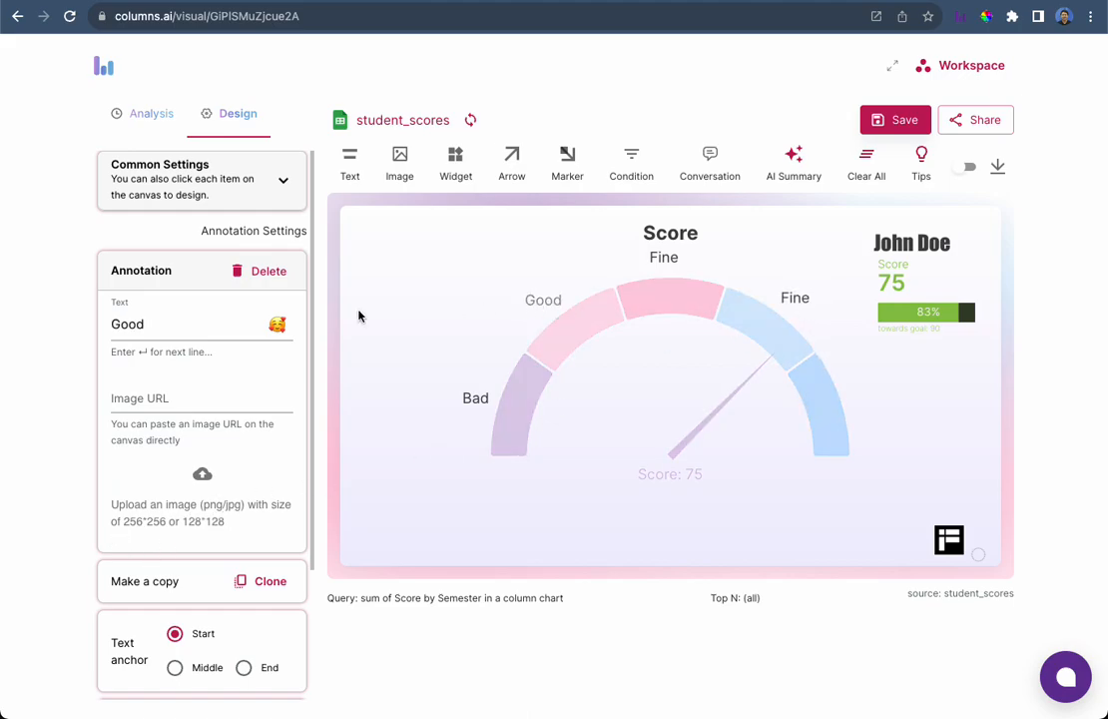
left_click_drag(158, 322, 54, 315)
type("Oka")
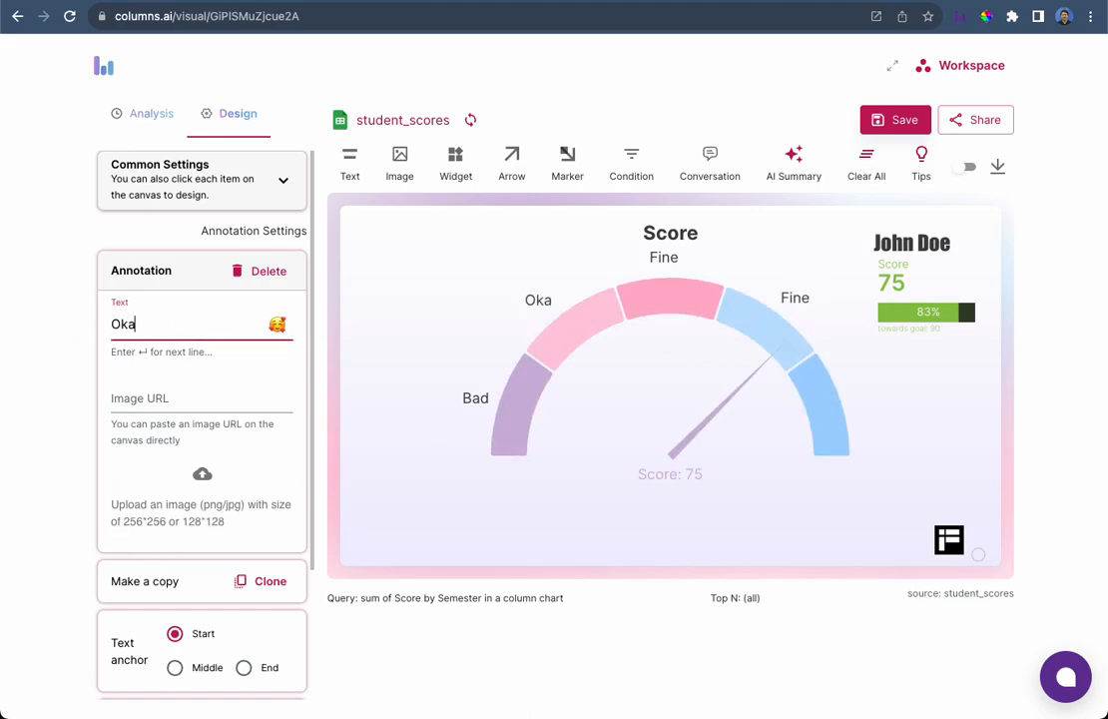
type("y")
left_click(799, 299)
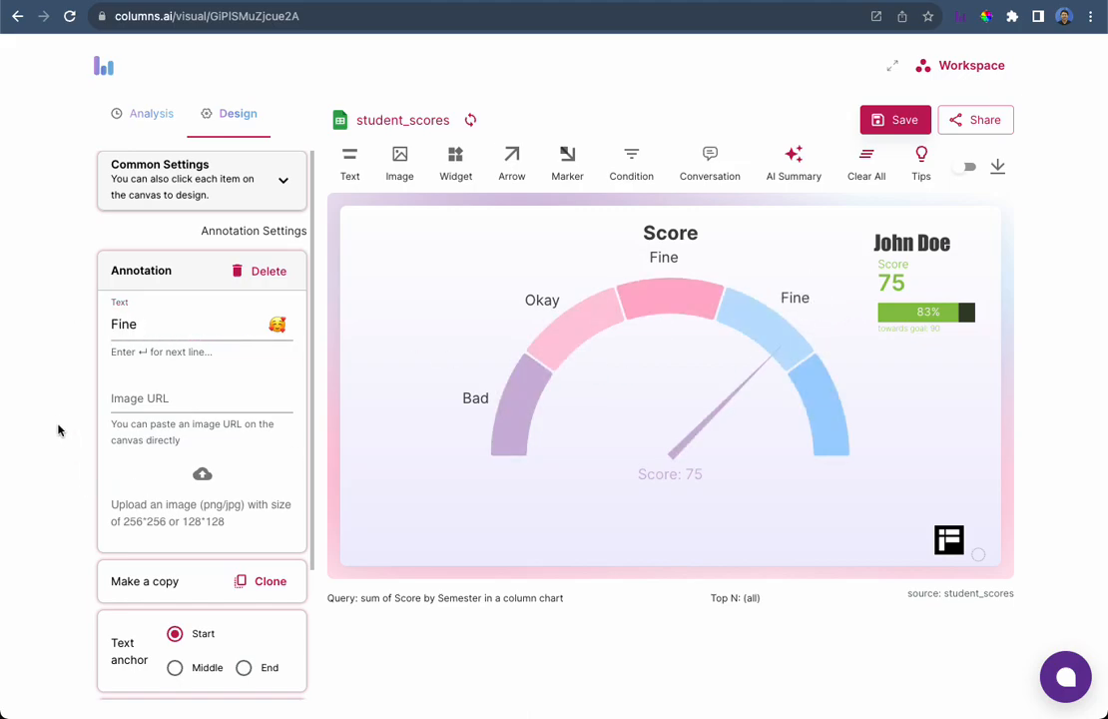
left_click_drag(186, 330, 5, 327)
type("Good")
Clone the "Good" annotation, place the copy just outside the gauge's last segment, and set its text to "Perfect"
left_click(267, 582)
left_click_drag(816, 311, 876, 405)
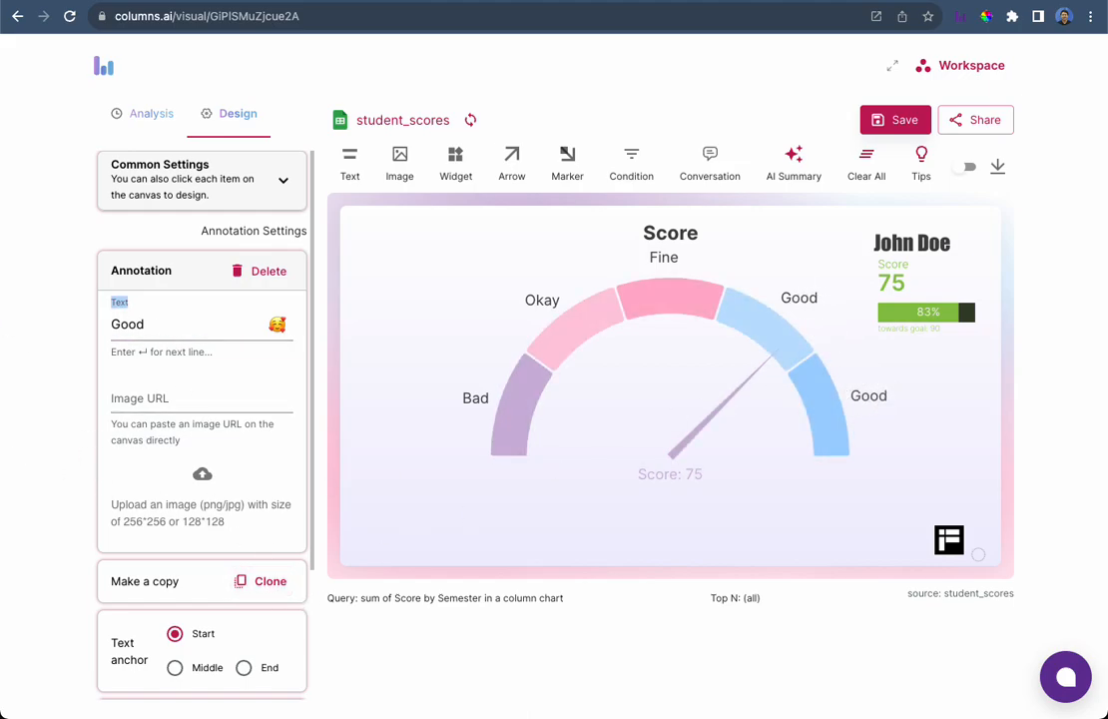
left_click_drag(168, 324, 24, 321)
type("Perfect")
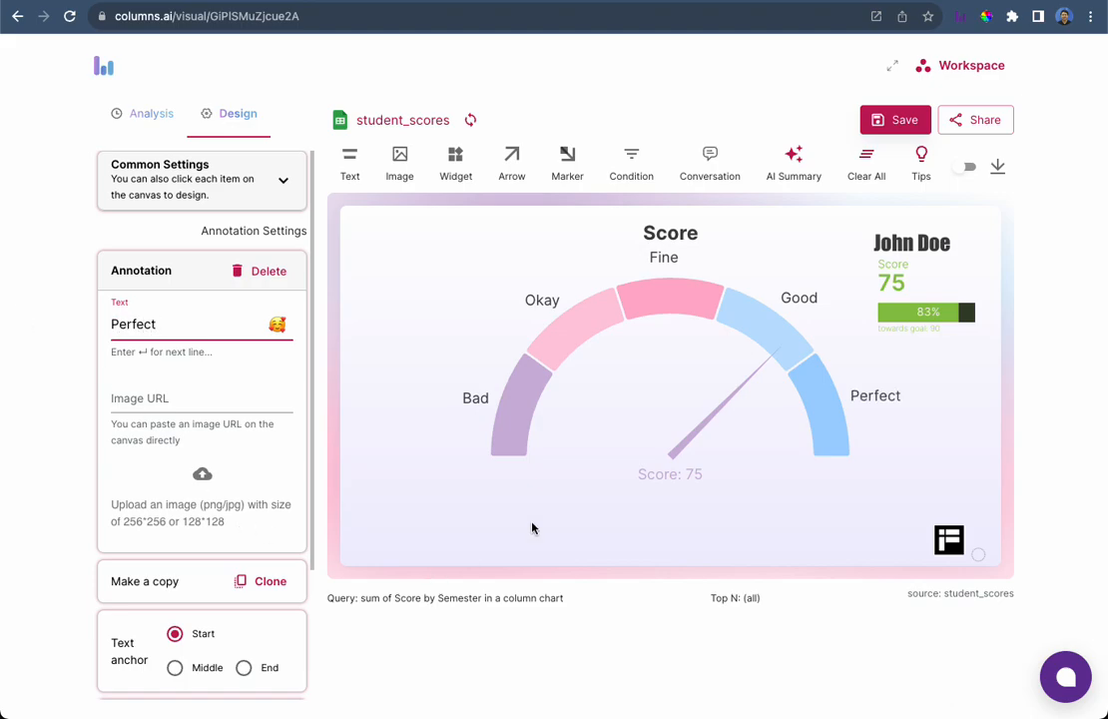
Move the "Score" title from above the gauge to the upper-left area of the canvas
mouse_move(681, 233)
left_mouse_down()
mouse_move(574, 207)
mouse_move(950, 226)
mouse_move(434, 235)
left_mouse_up()
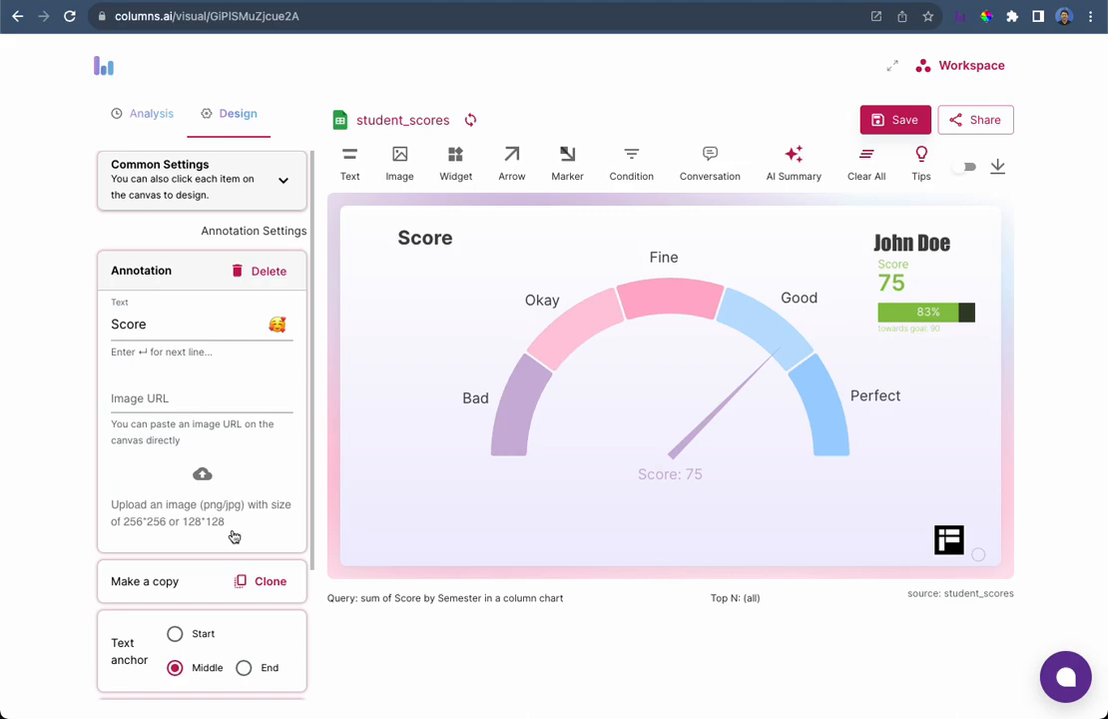
Try the neon theme and the bright multicolor theme on the chart, and restore the pastel theme
left_click(277, 204)
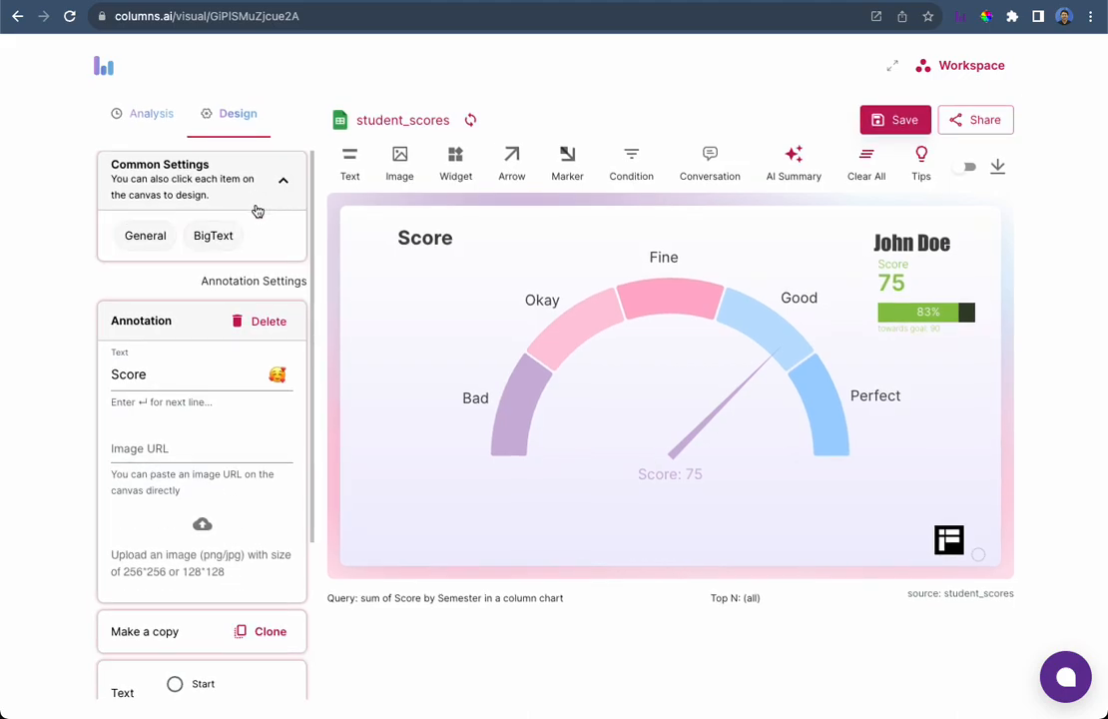
left_click(145, 234)
left_click(208, 367)
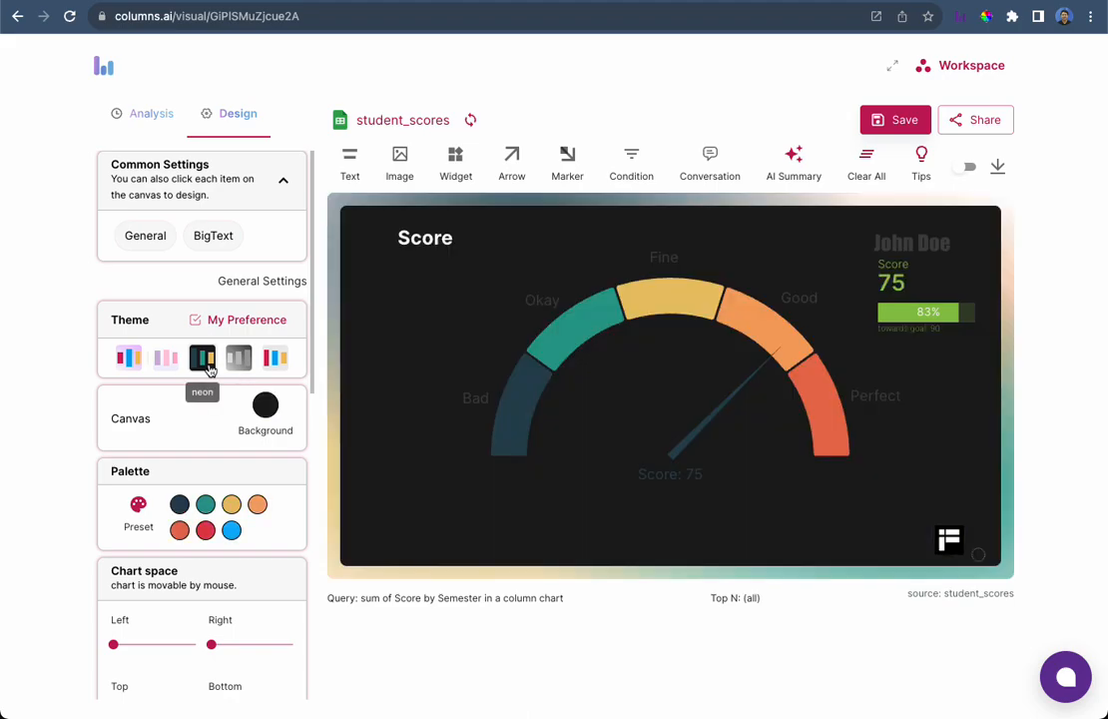
left_click(127, 365)
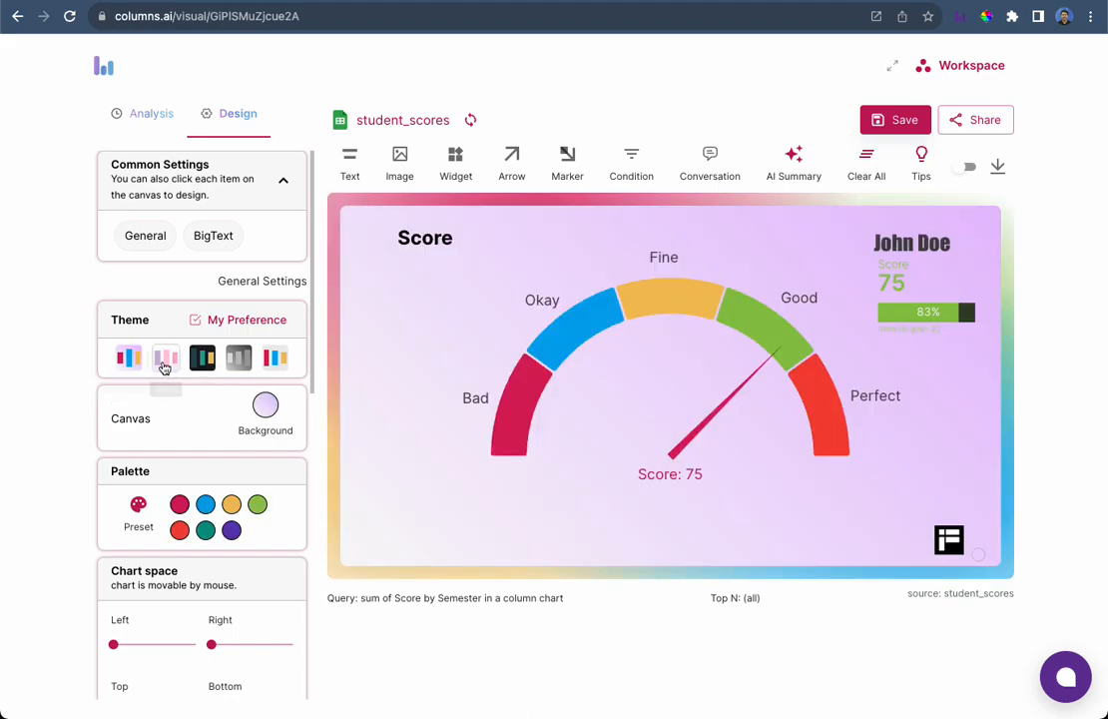
left_click(164, 364)
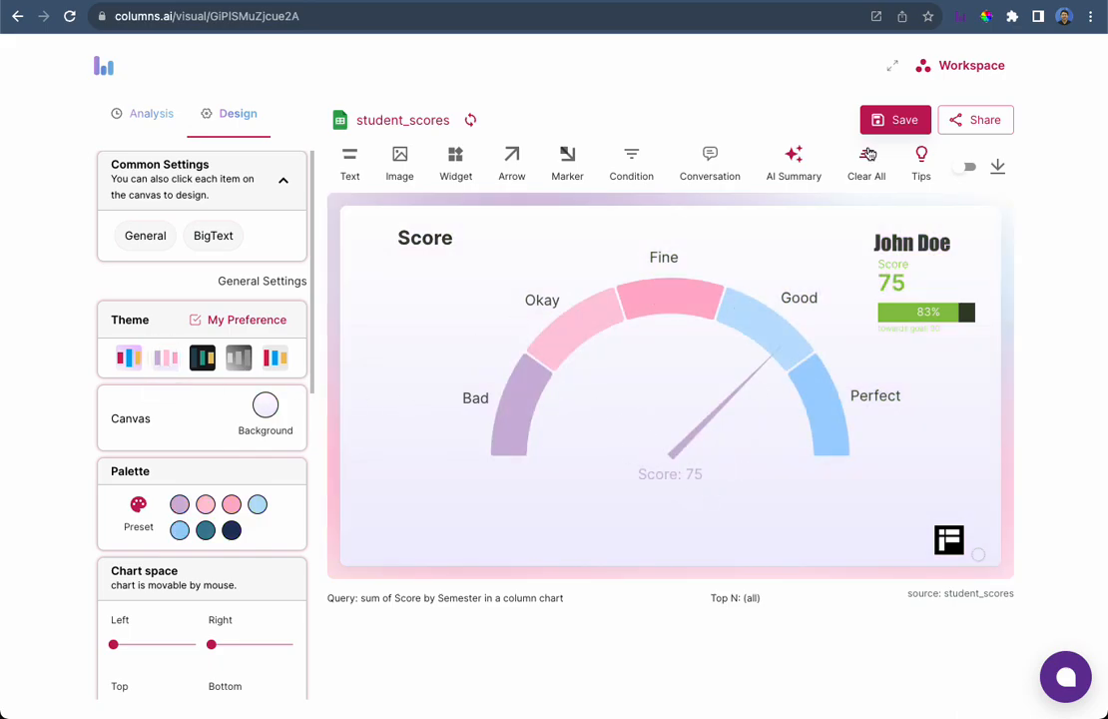
Edit the chart's name filter to equal the seventh student in the suggested names and apply it
left_click(112, 110)
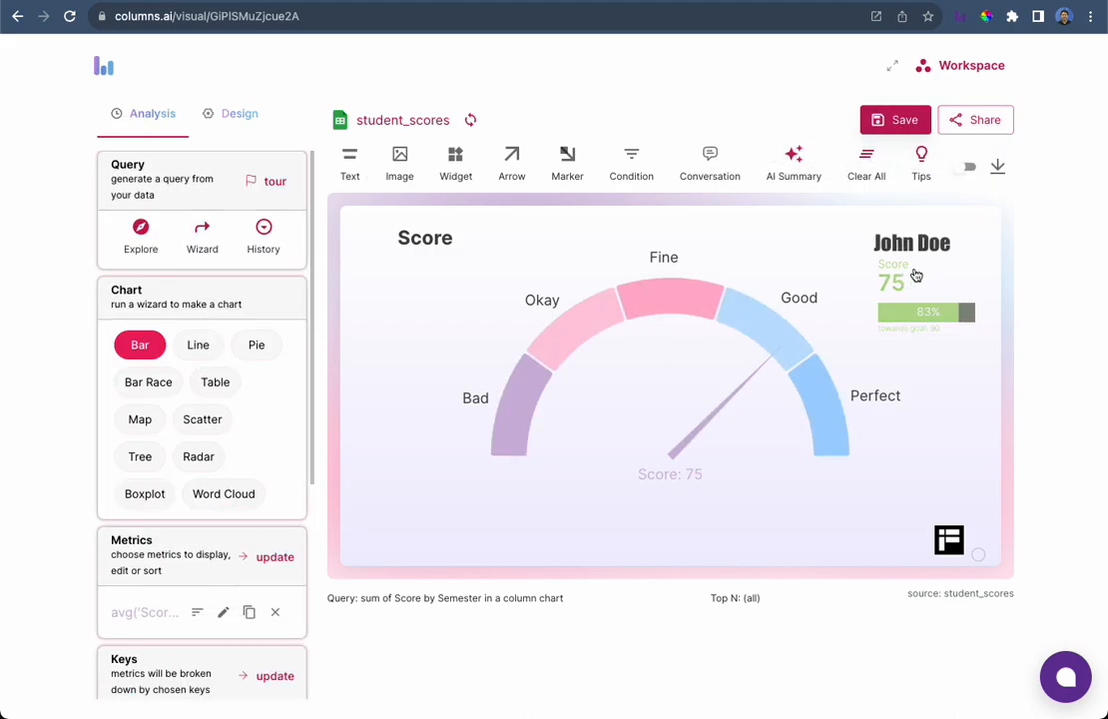
scroll(170, 466, "down", 4)
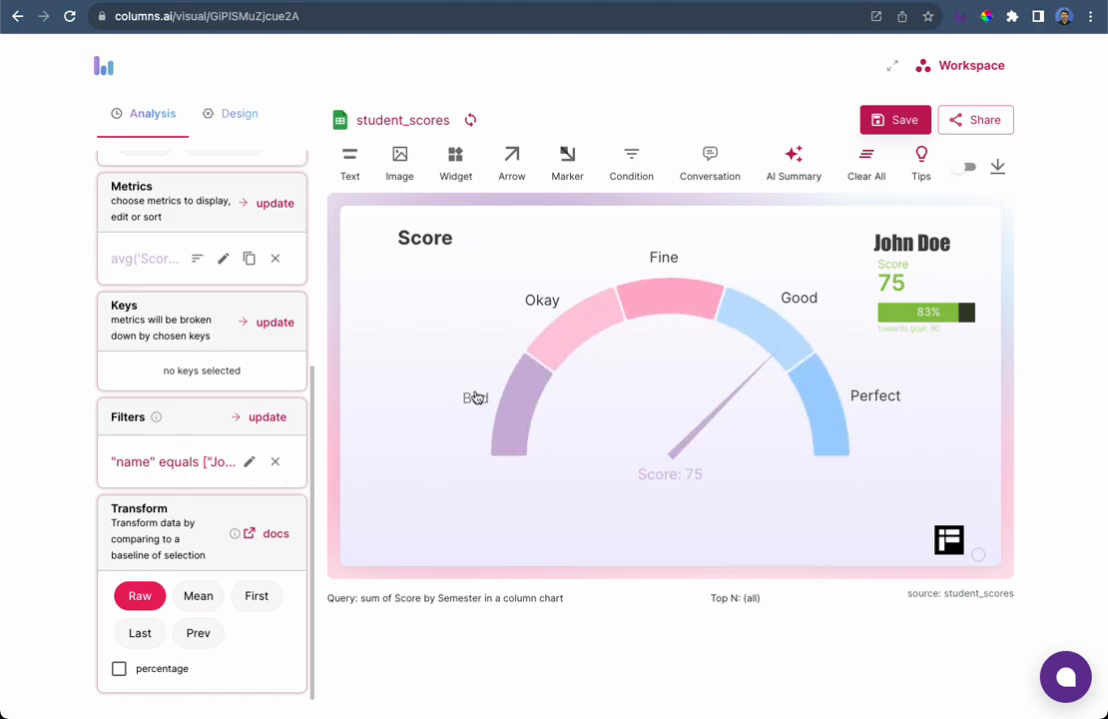
left_click(249, 463)
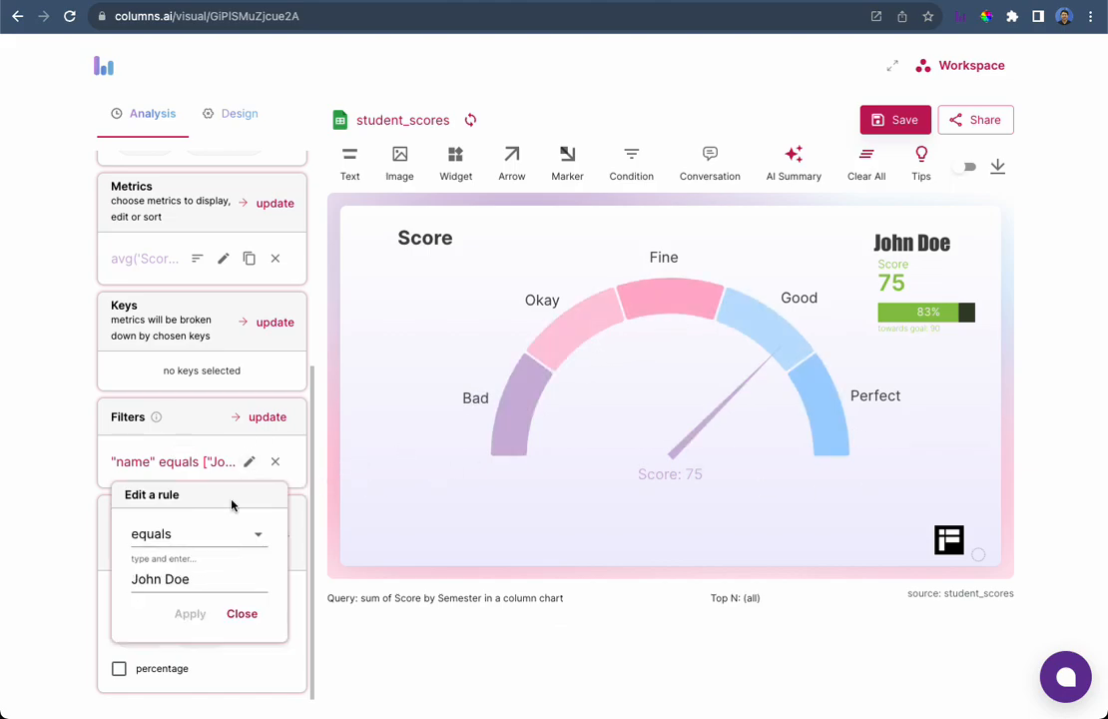
left_click(205, 579)
left_click(213, 517)
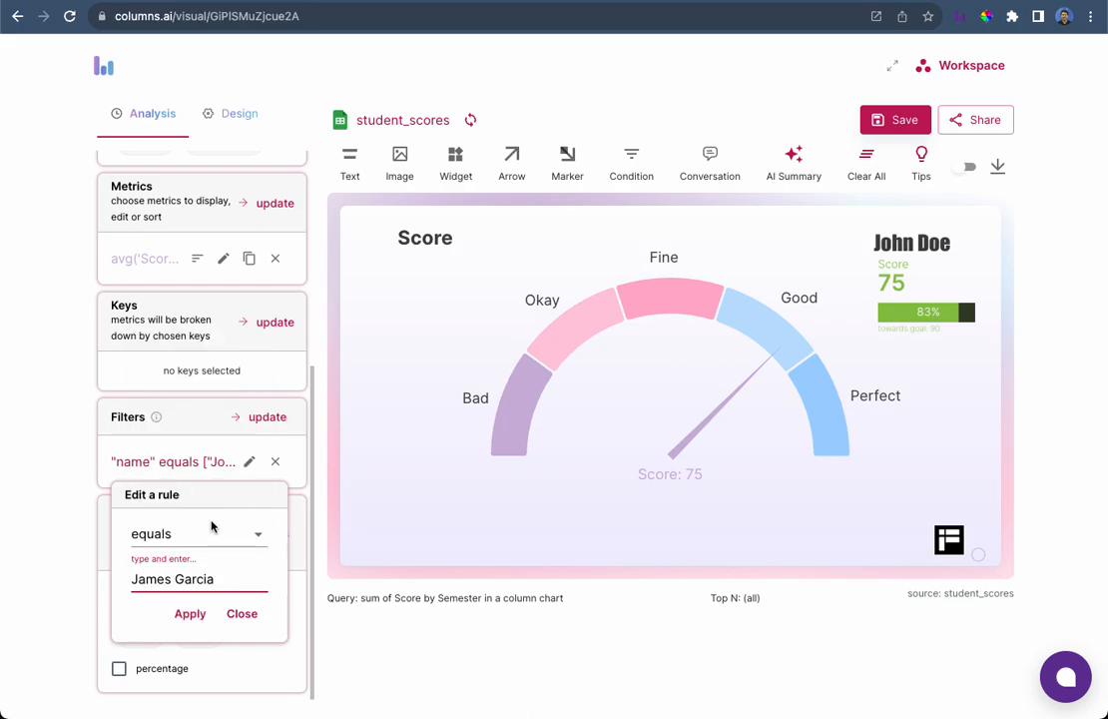
left_click(189, 614)
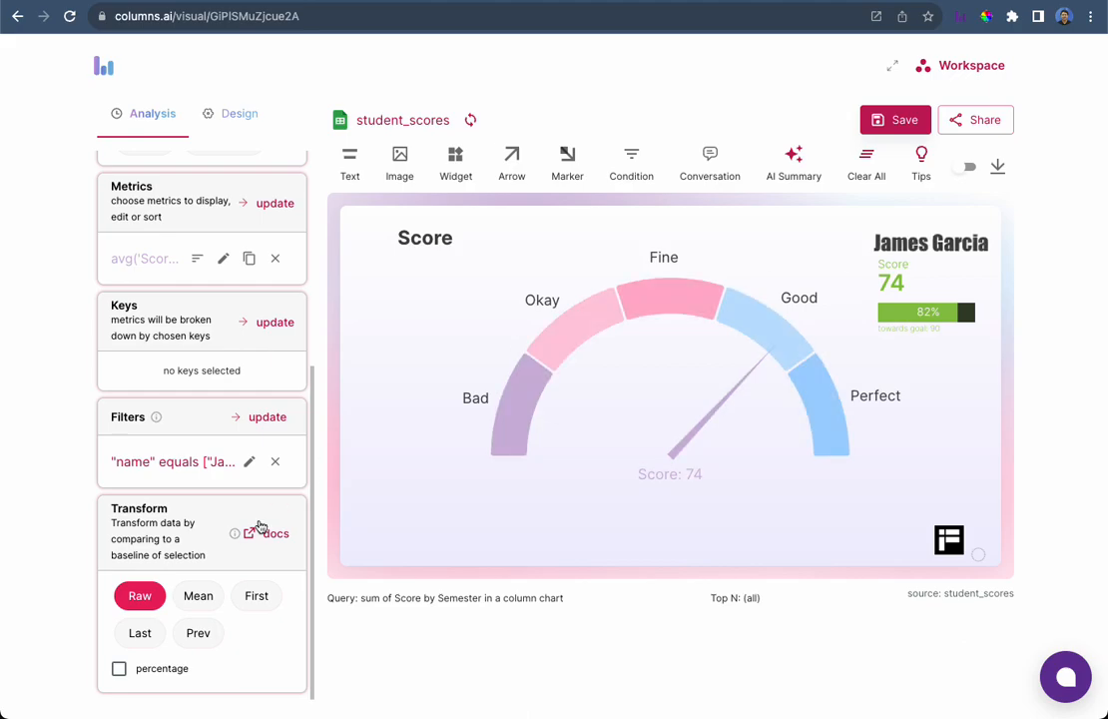
Switch the name filter to the fourth student in the suggested names and apply the rule
left_click(248, 463)
left_click(188, 576)
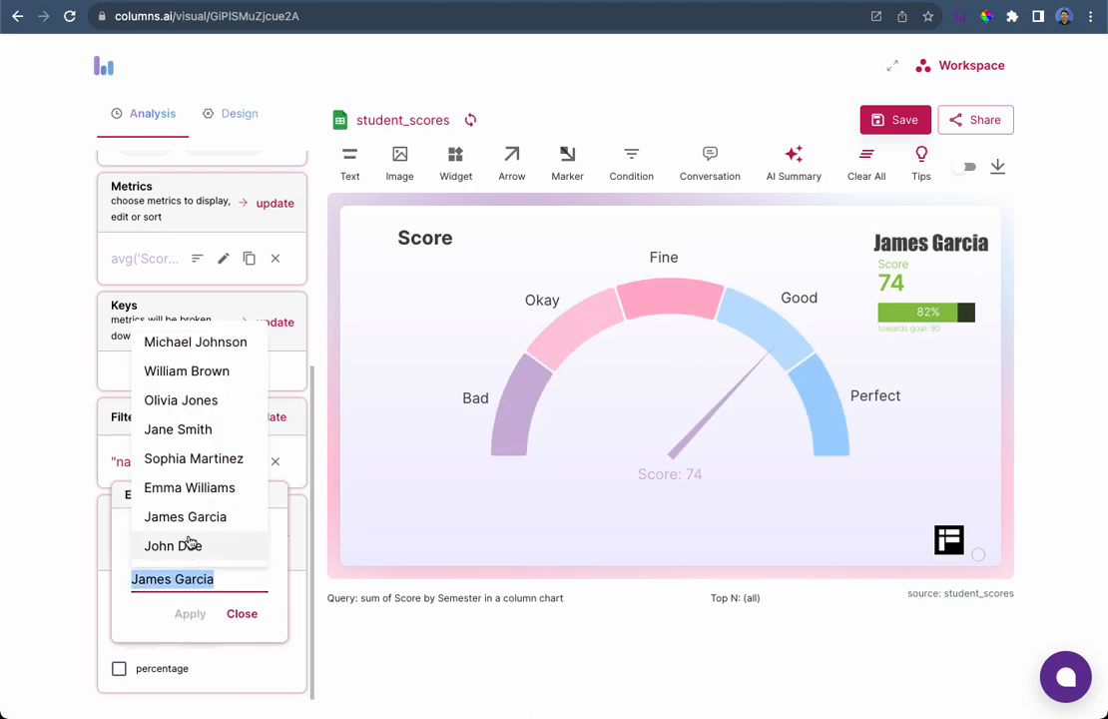
left_click(191, 430)
left_click(191, 617)
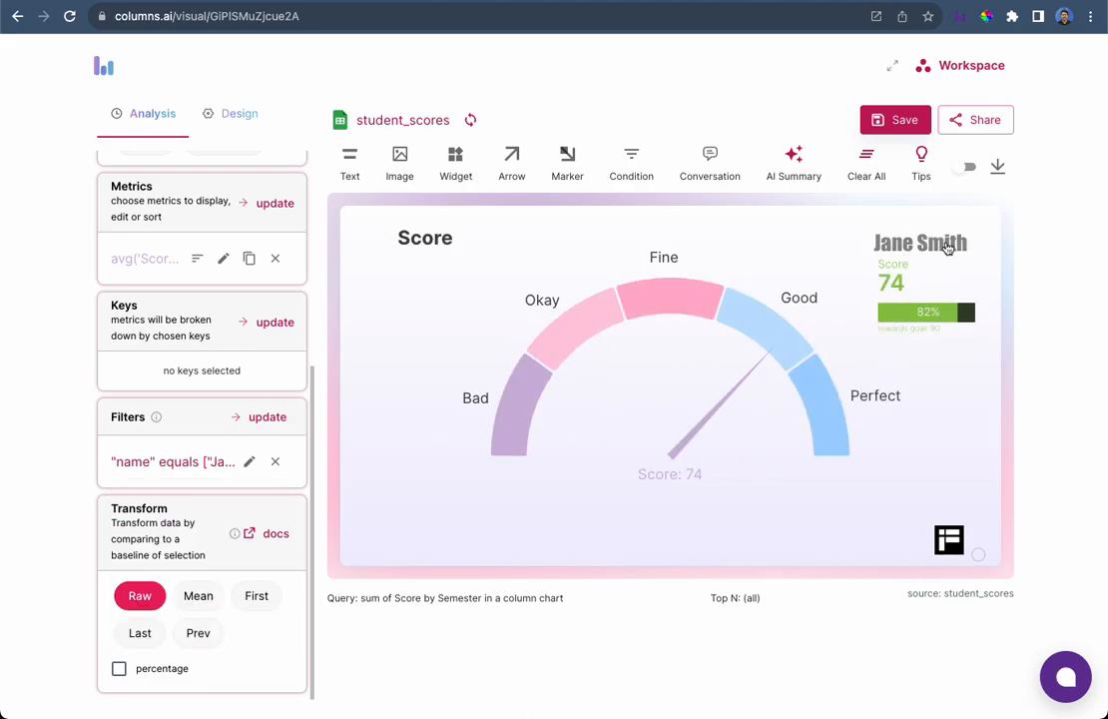
Shift the score goal widget slightly down beneath the student's name
left_click(917, 314)
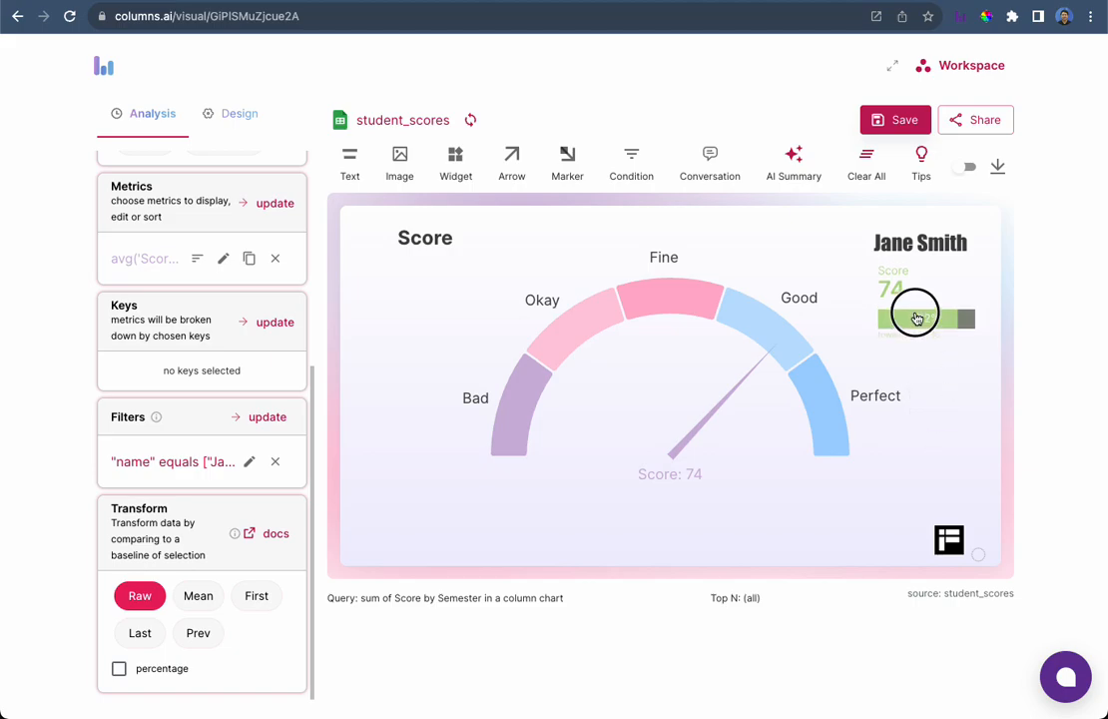